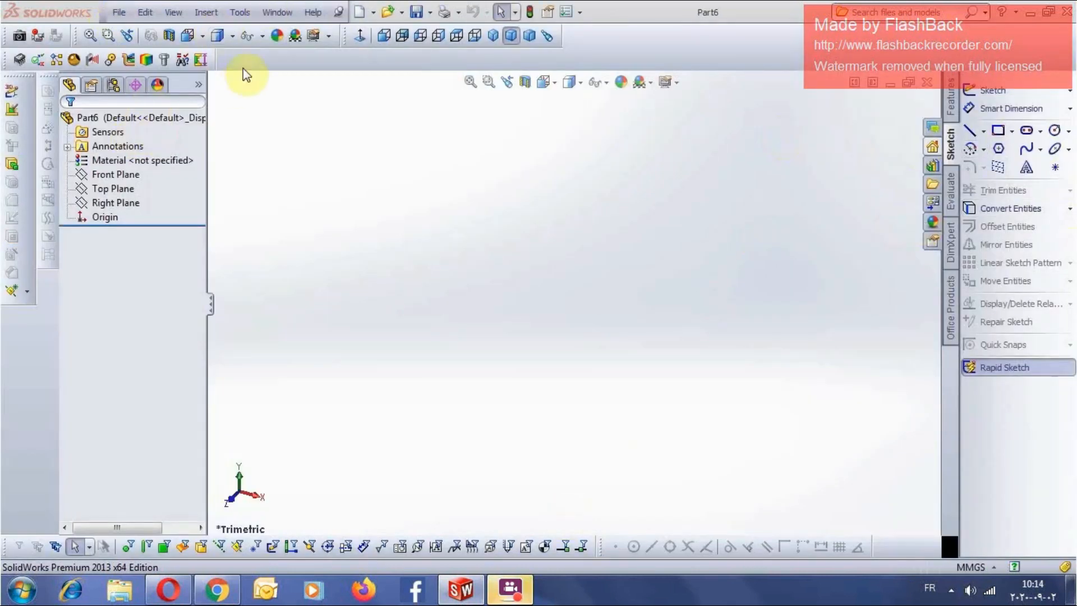
- Sketch two concentric circles about 80 mm and 129 mm in diameter, centred on the origin of the Front Plane
{"action": "left_click", "coordinate": [136, 163]}
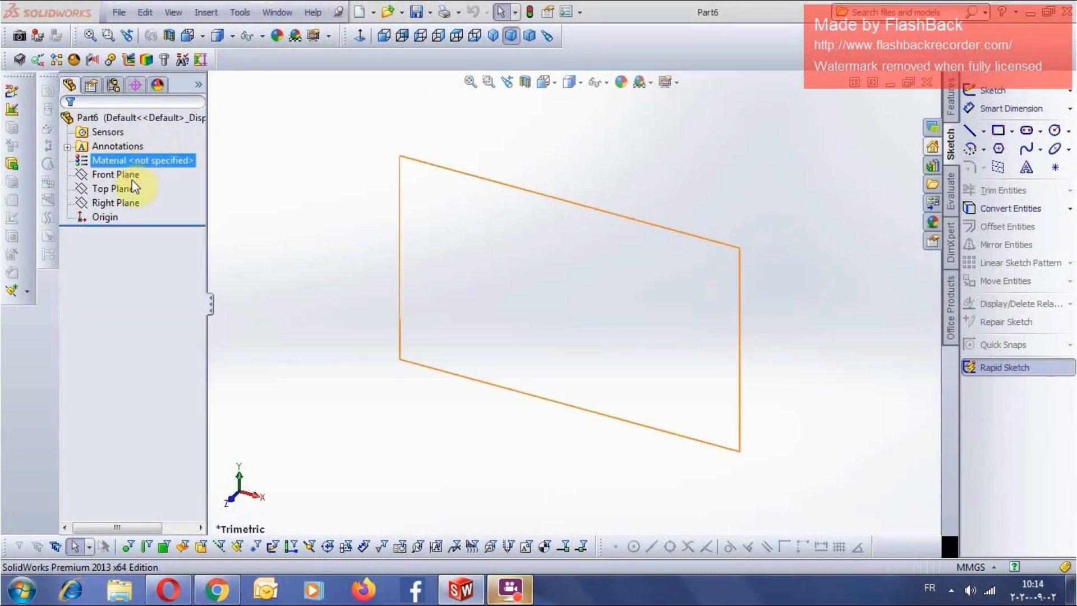
{"action": "left_click", "coordinate": [129, 175]}
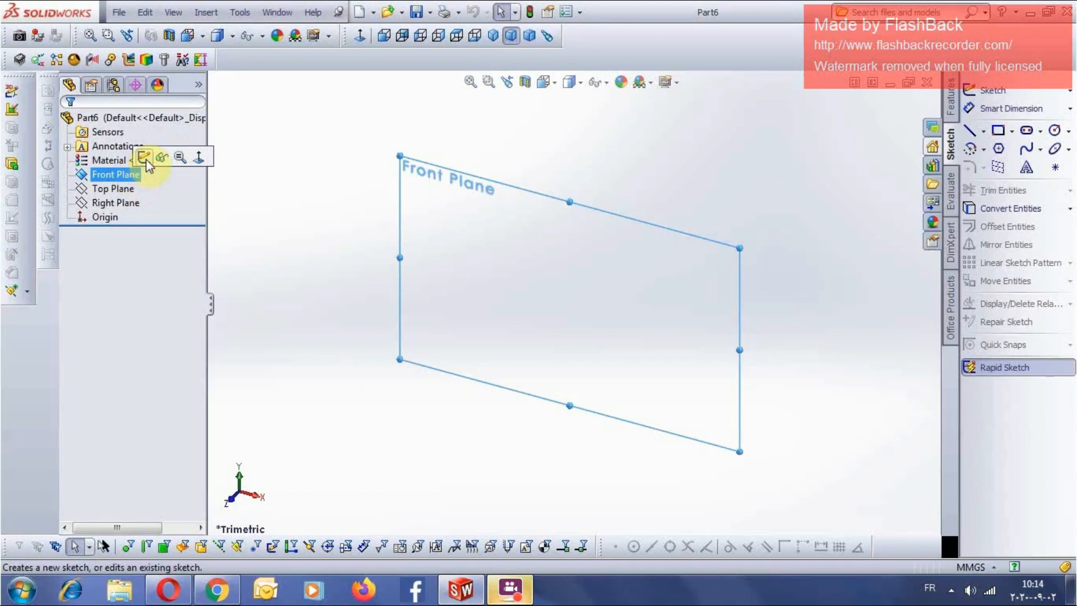
{"action": "left_click", "coordinate": [145, 157]}
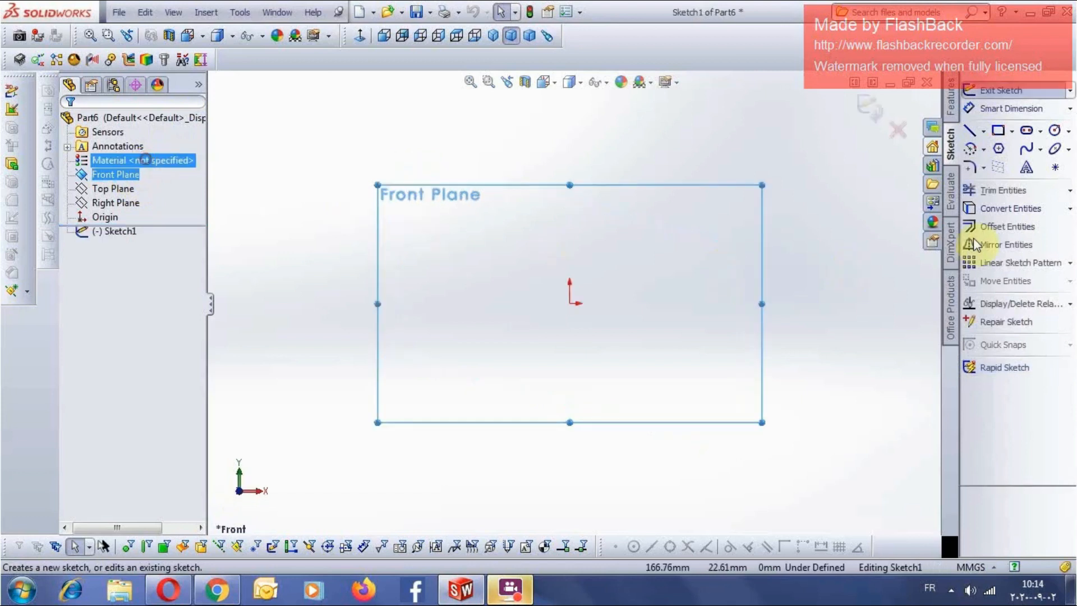
{"action": "left_click", "coordinate": [1055, 130]}
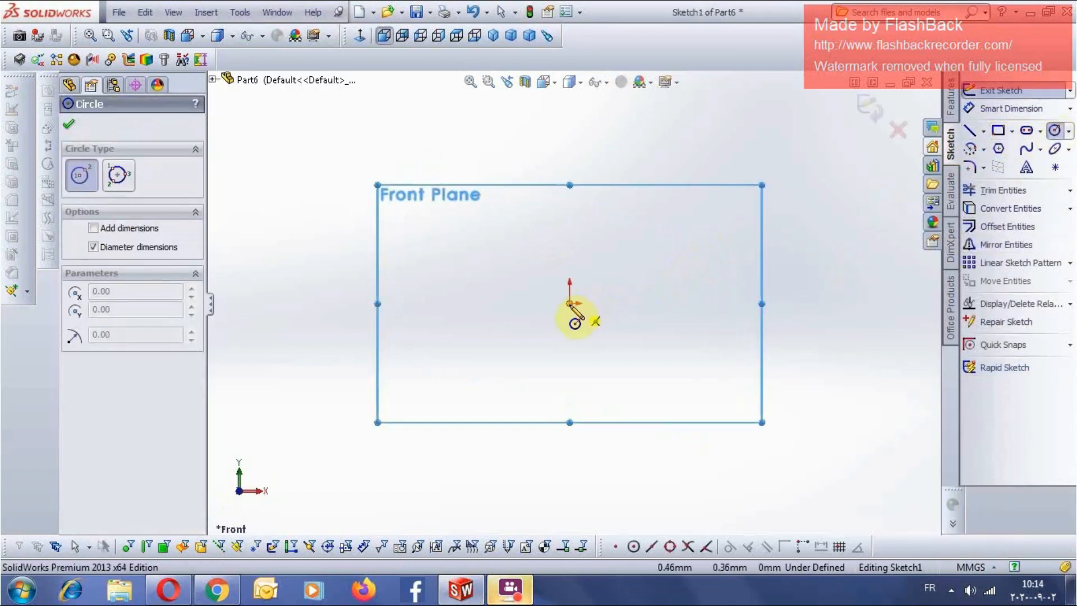
{"action": "left_click", "coordinate": [570, 304]}
{"action": "left_click", "coordinate": [657, 312]}
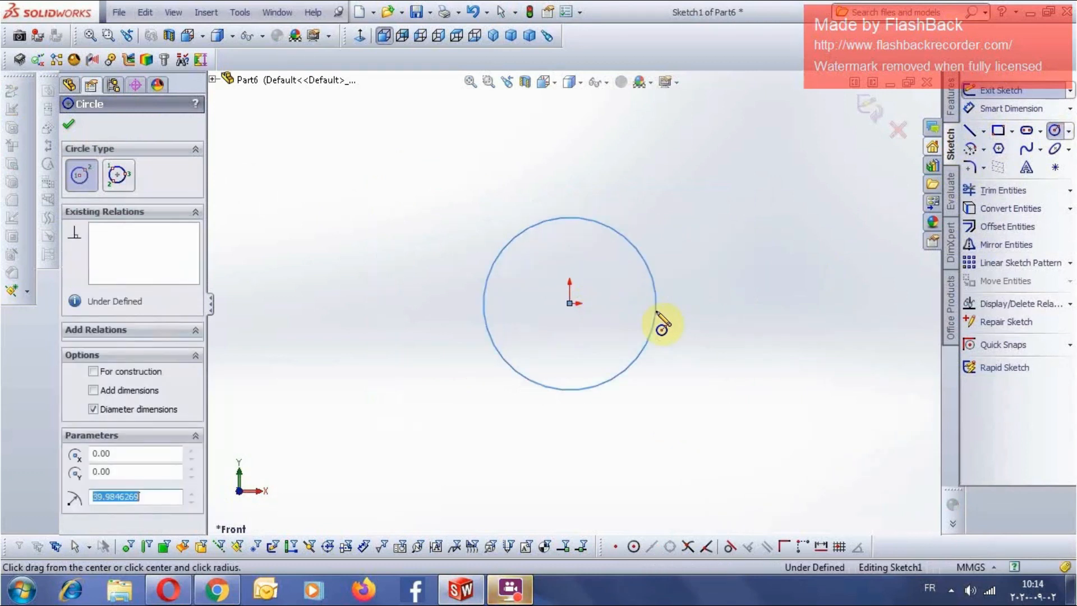
{"action": "left_click", "coordinate": [570, 303]}
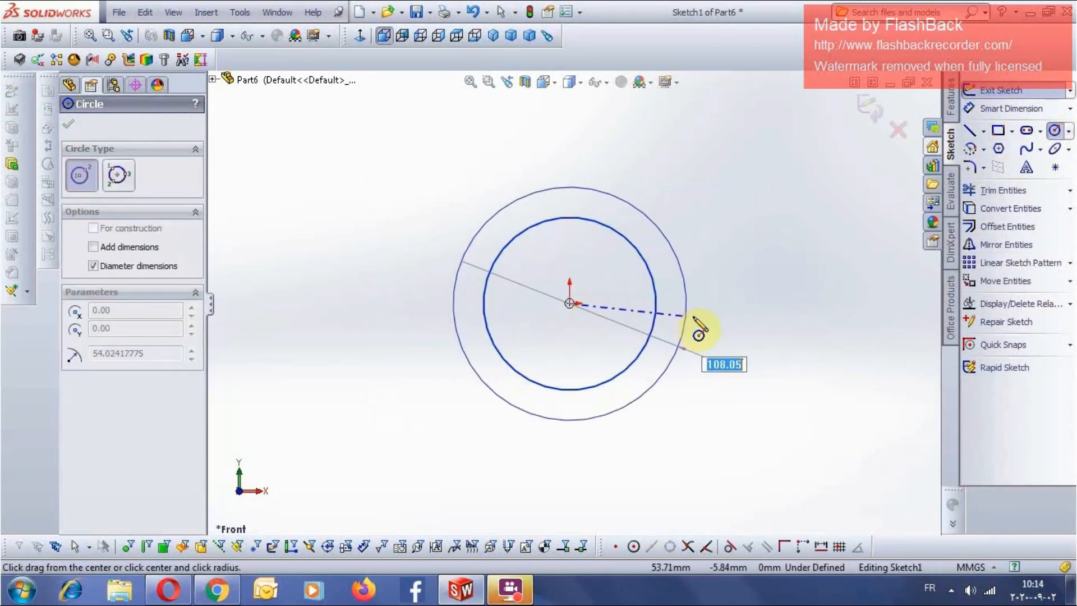
{"action": "left_click", "coordinate": [706, 323]}
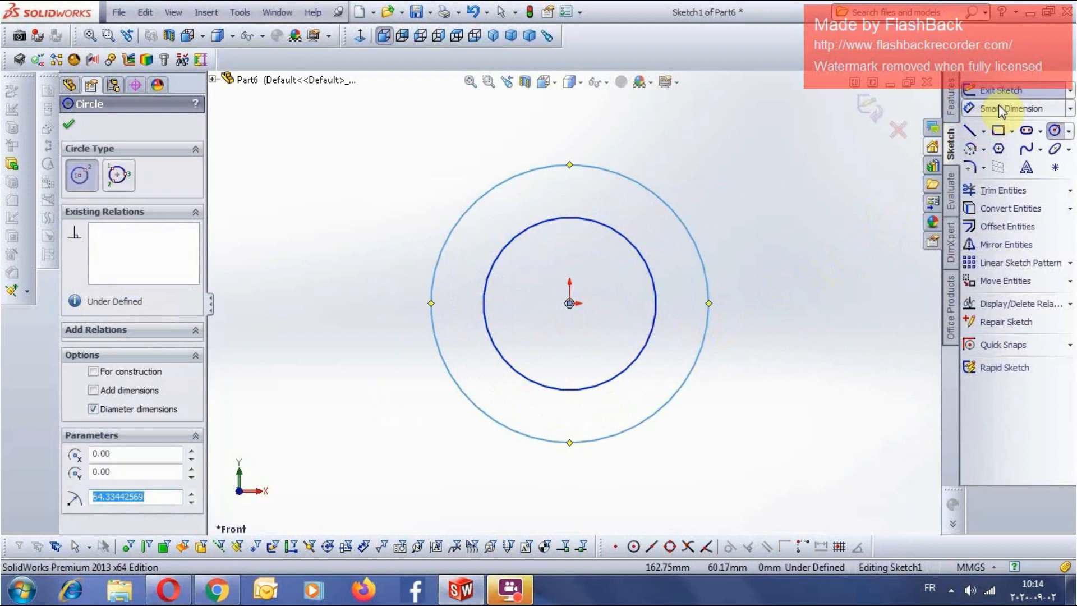
{"action": "key", "text": "Escape"}
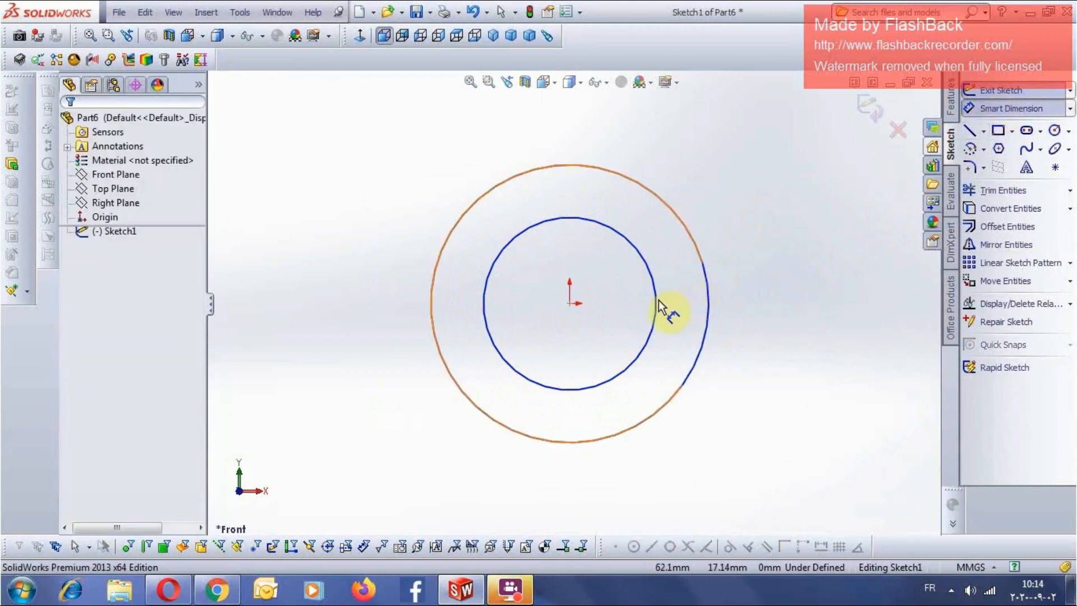
- Dimension the inner circle's diameter to 85 mm and the outer circle's to 200 mm
{"action": "left_click", "coordinate": [664, 302]}
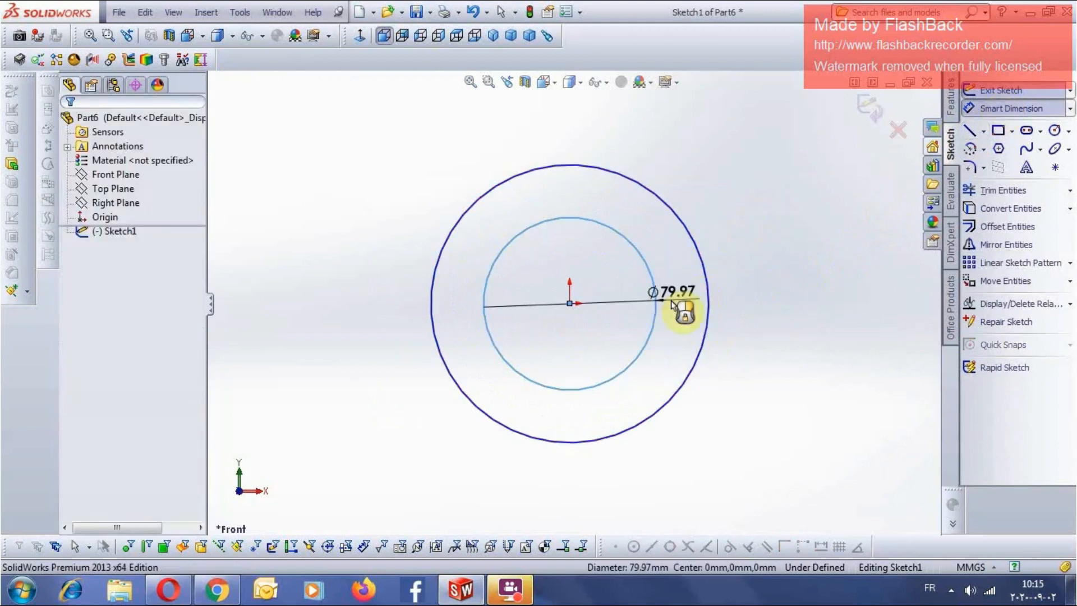
{"action": "left_click", "coordinate": [672, 301]}
{"action": "type", "text": "85"}
{"action": "key", "text": "Return"}
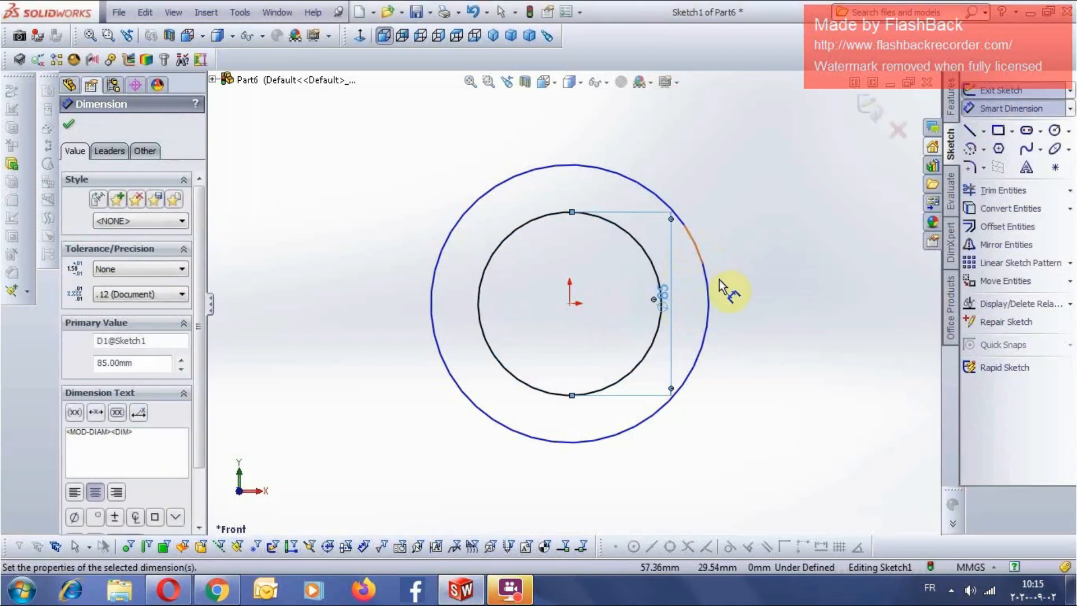
{"action": "left_click", "coordinate": [720, 301]}
{"action": "left_click", "coordinate": [751, 307]}
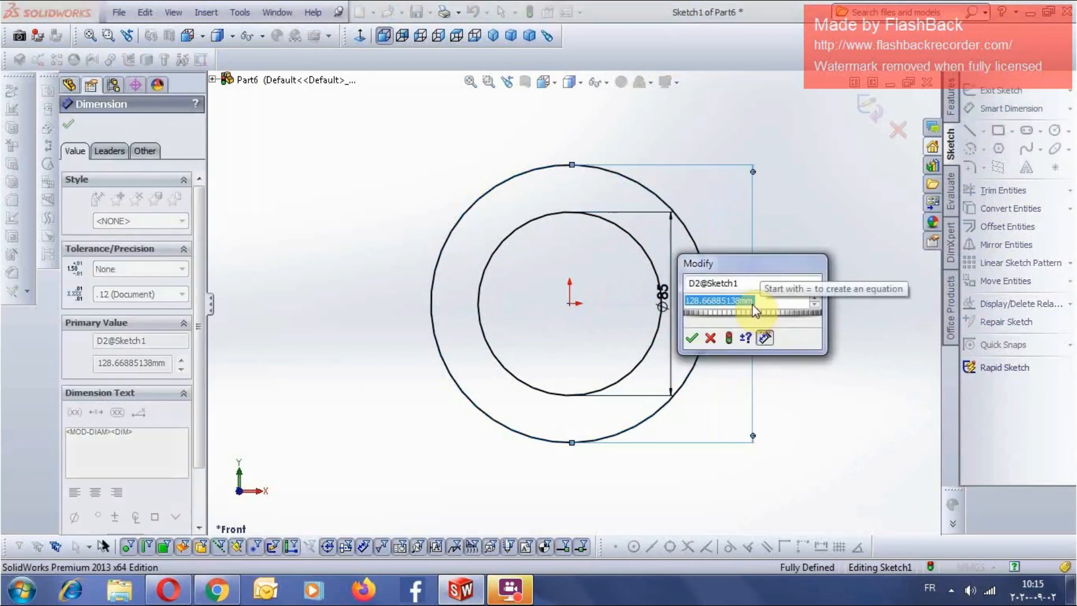
{"action": "type", "text": "200"}
{"action": "key", "text": "Return"}
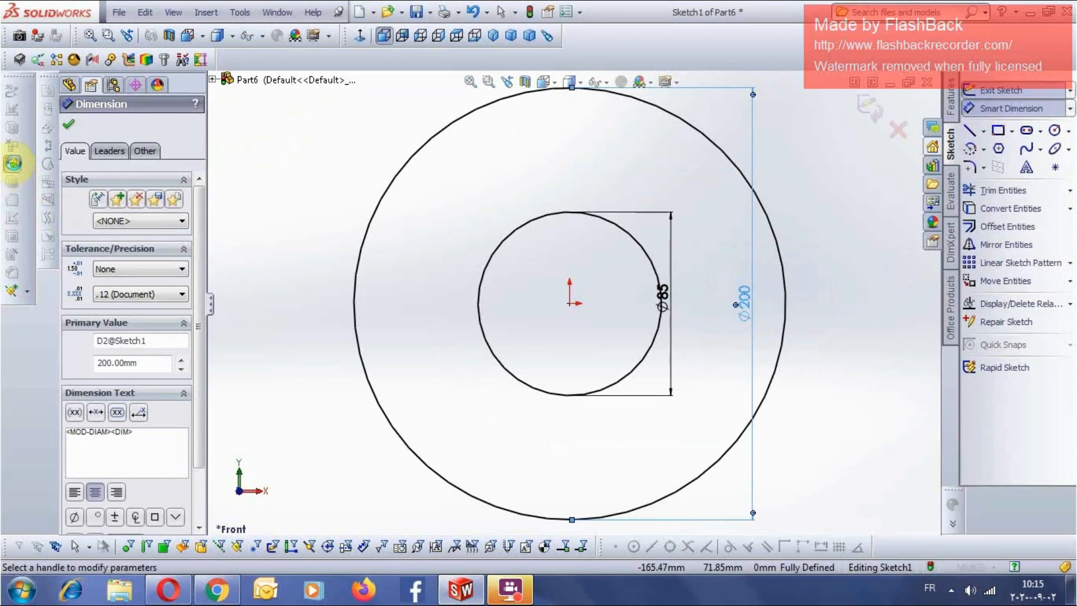
- Extrude the ring profile as a boss with a blind depth of 85 mm
{"action": "left_click", "coordinate": [12, 163]}
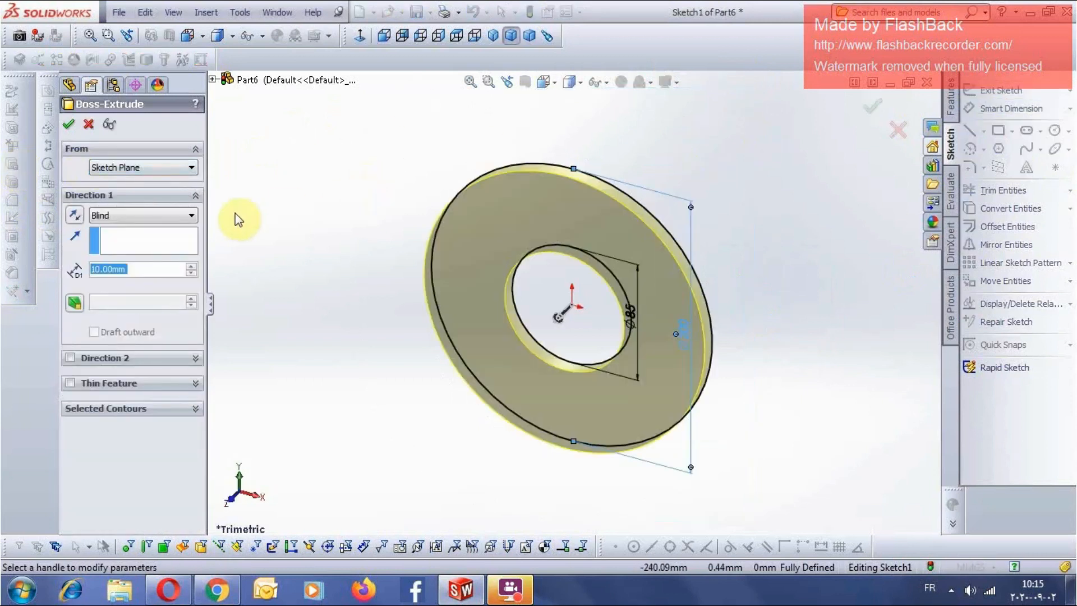
{"action": "type", "text": "85"}
{"action": "key", "text": "Return"}
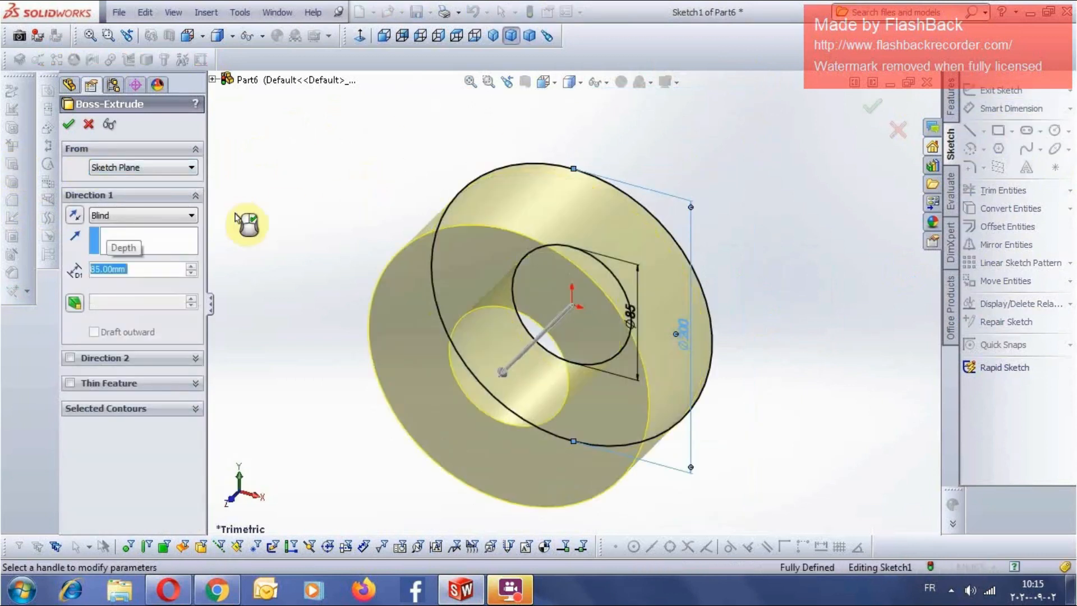
{"action": "left_click", "coordinate": [873, 105]}
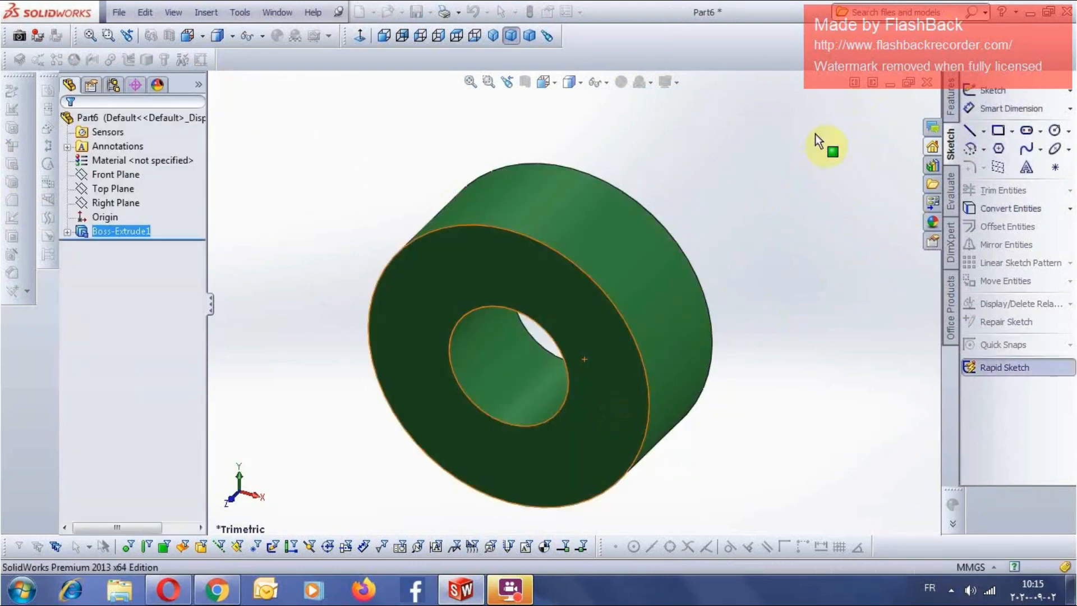
- Start a sketch on the ring's front face and draw a vertical centerline about 105 mm long upward from the origin
{"action": "left_click", "coordinate": [619, 410]}
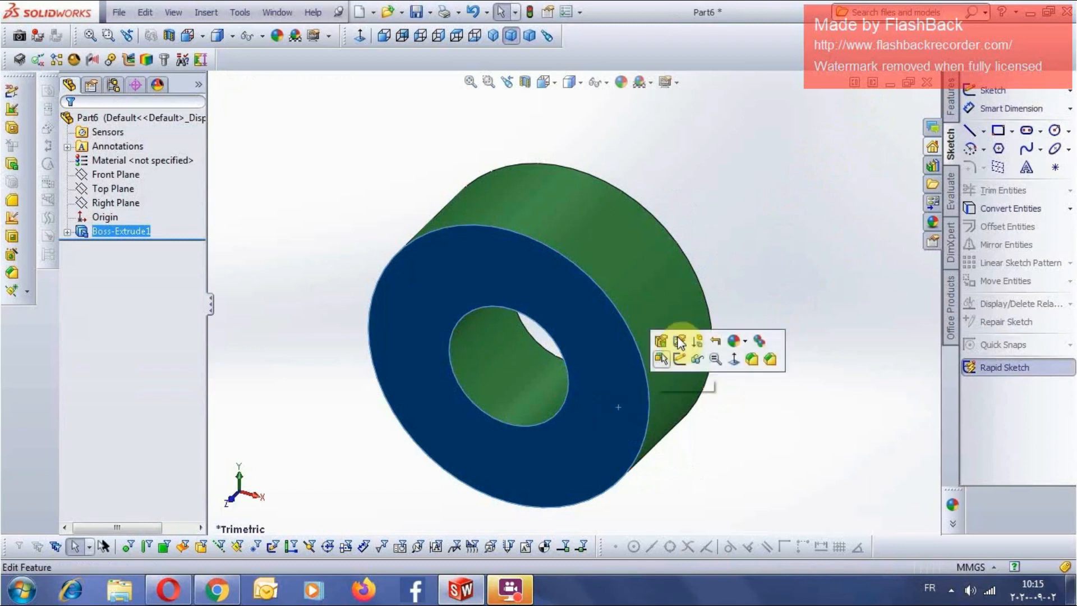
{"action": "left_click", "coordinate": [680, 358]}
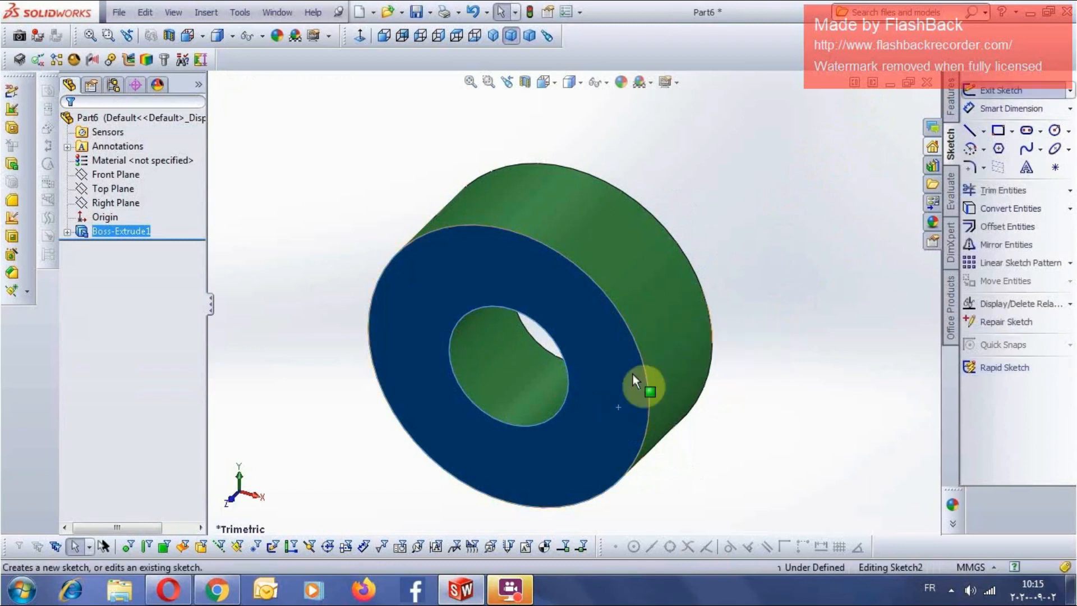
{"action": "double_click", "coordinate": [607, 394]}
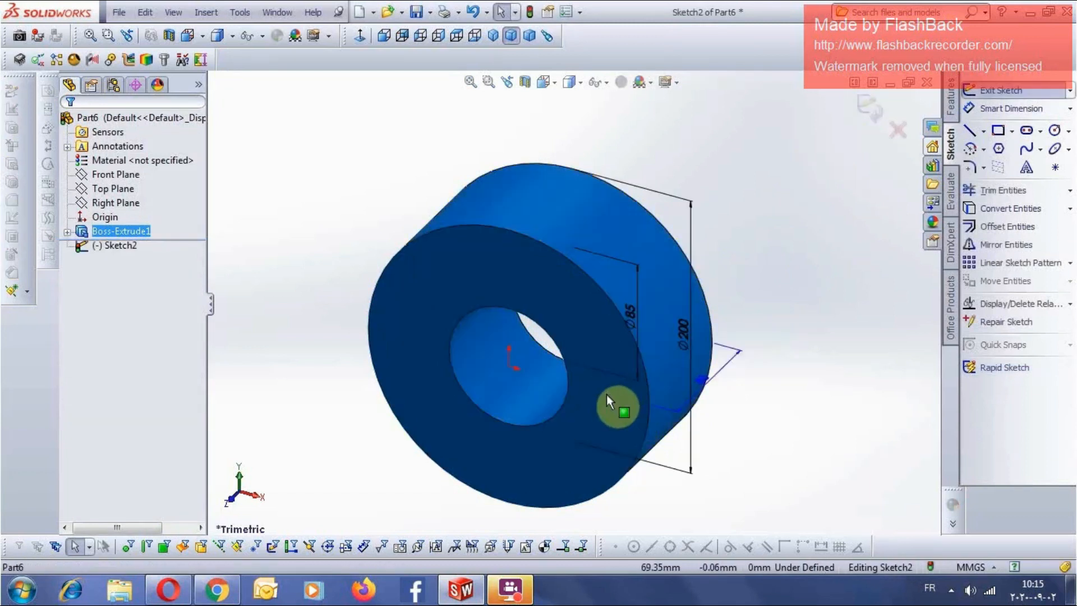
{"action": "left_click", "coordinate": [716, 149]}
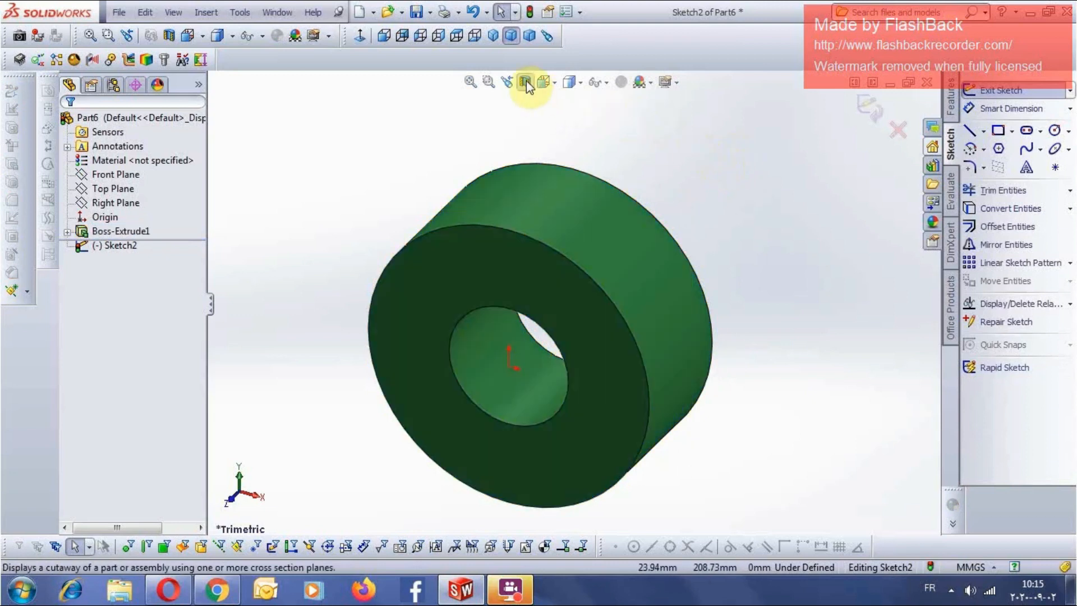
{"action": "key", "text": "space"}
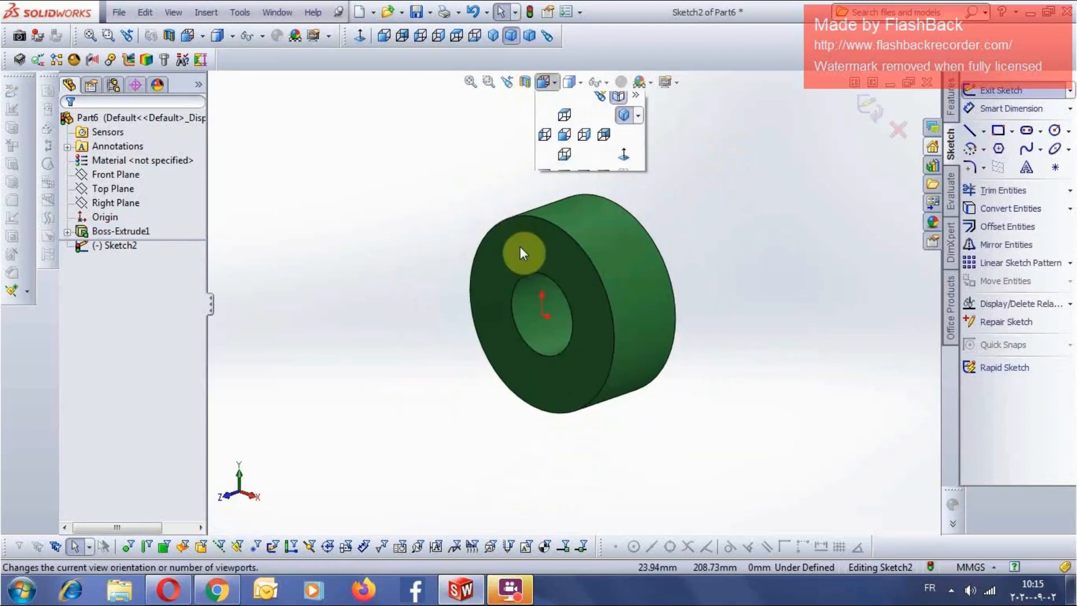
{"action": "left_click", "coordinate": [501, 301]}
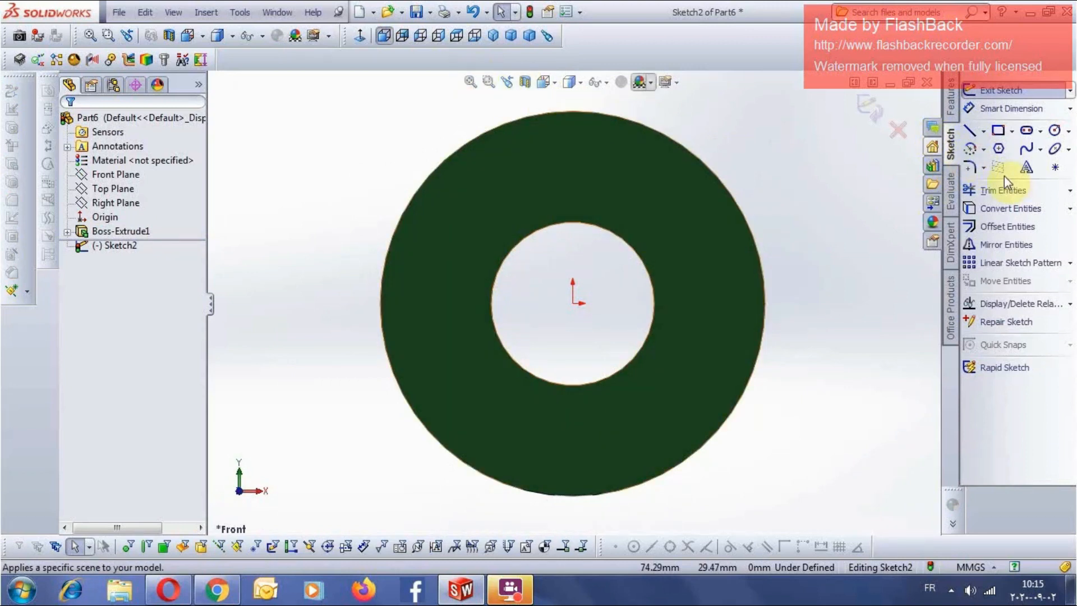
{"action": "left_click", "coordinate": [984, 132]}
{"action": "left_click", "coordinate": [973, 149]}
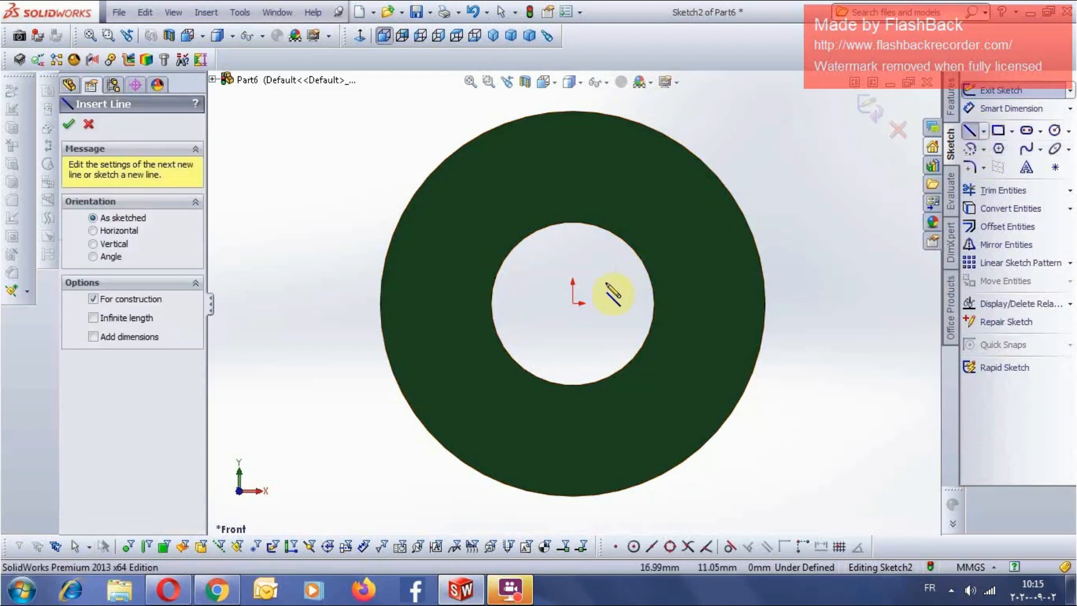
{"action": "left_click", "coordinate": [573, 303]}
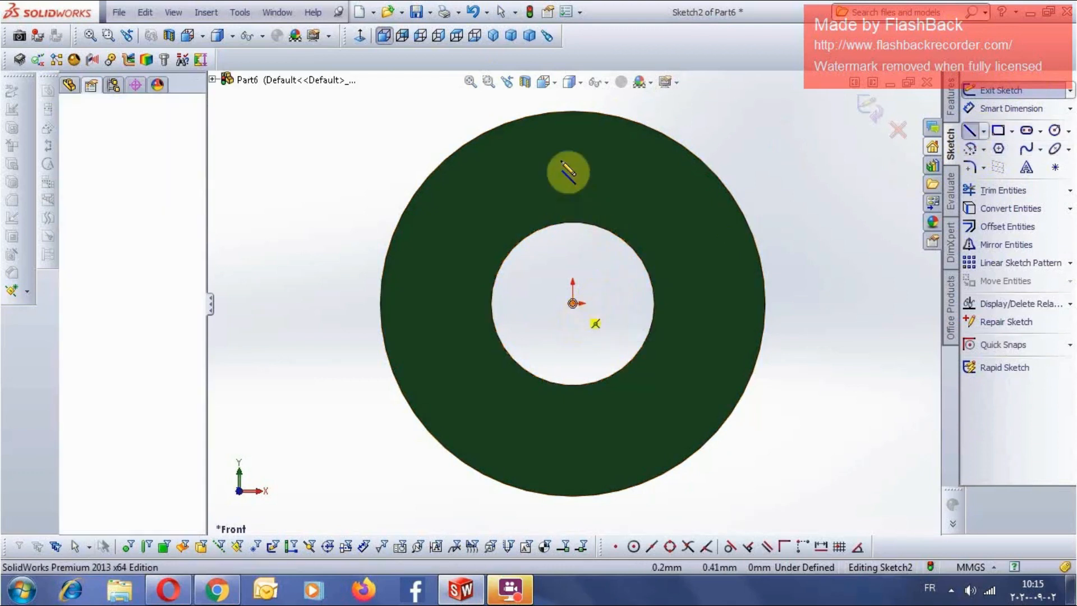
{"action": "double_click", "coordinate": [573, 102]}
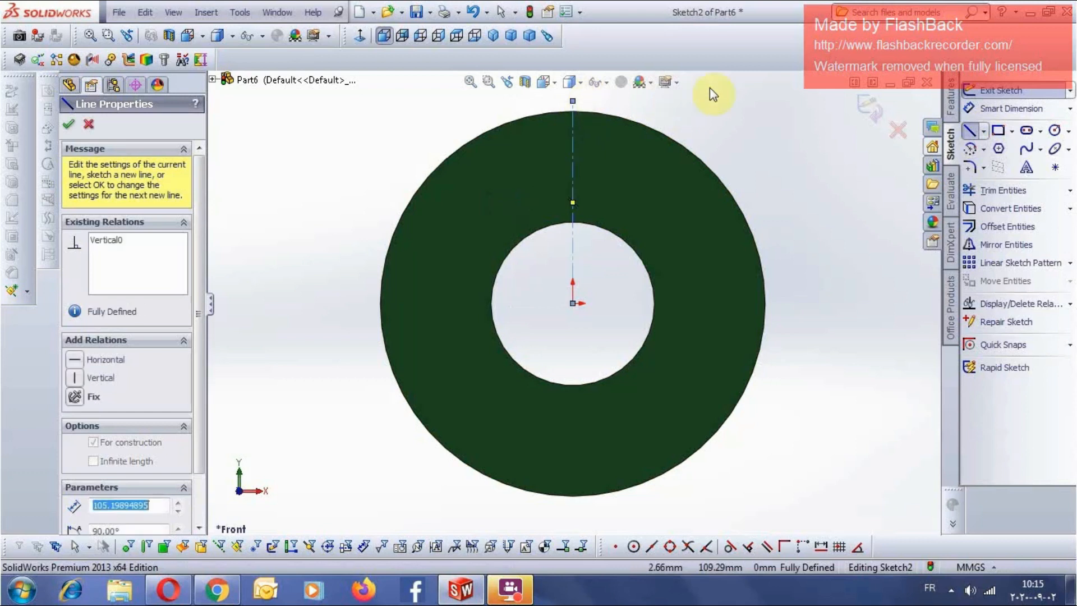
{"action": "left_click", "coordinate": [976, 133]}
{"action": "left_click", "coordinate": [975, 132]}
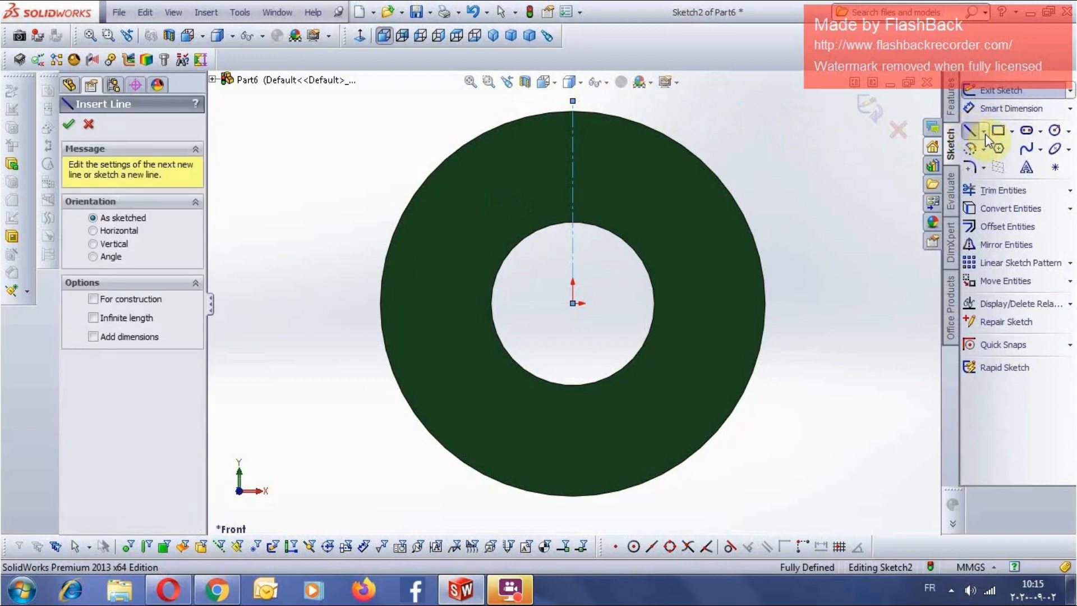
{"action": "left_click", "coordinate": [985, 134]}
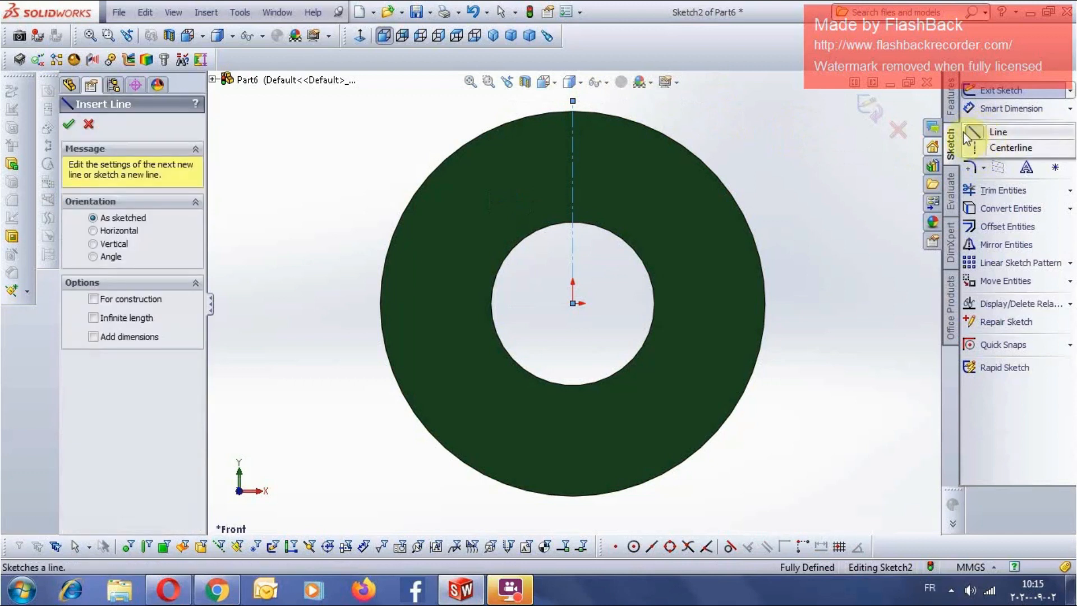
{"action": "left_click", "coordinate": [822, 128]}
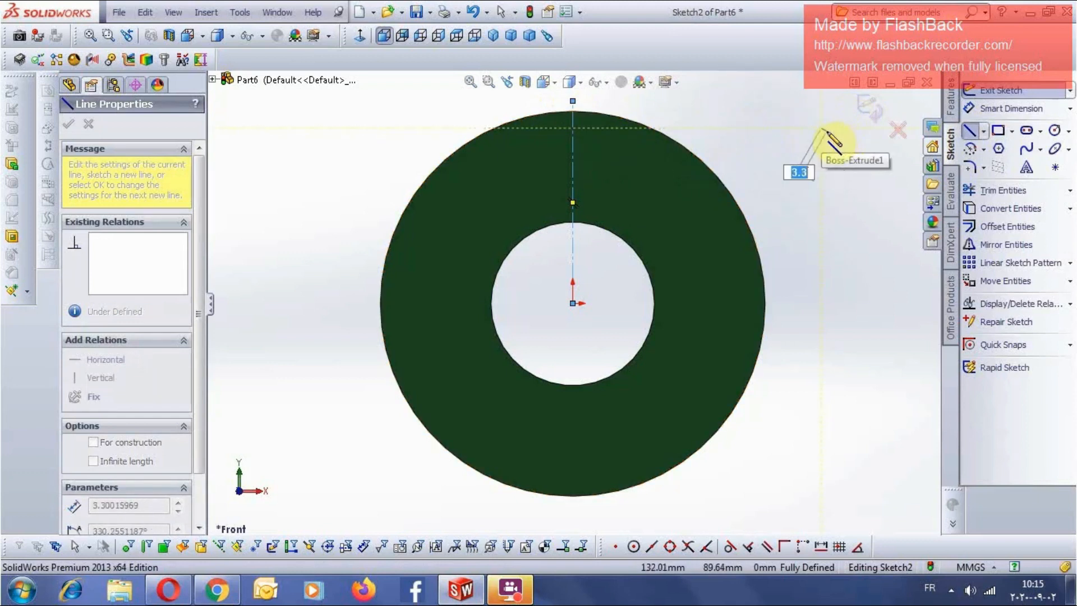
{"action": "right_click", "coordinate": [821, 132]}
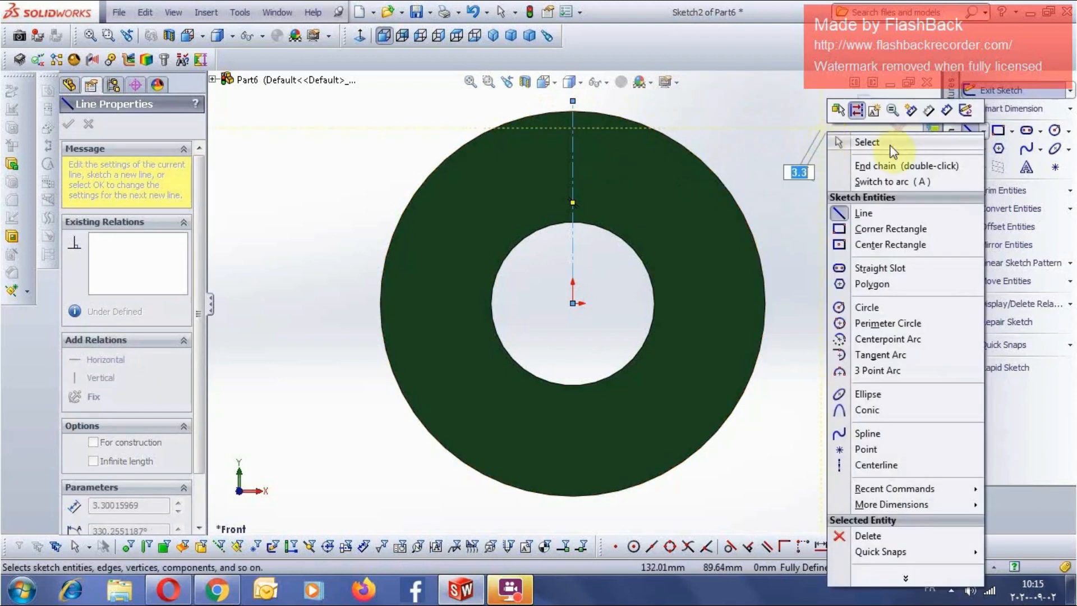
{"action": "left_click", "coordinate": [837, 143]}
- Sketch a closed trapezoid across the ring's upper rim around the centerline, about 28 mm wide on top and narrowing toward the origin
{"action": "left_click", "coordinate": [969, 131]}
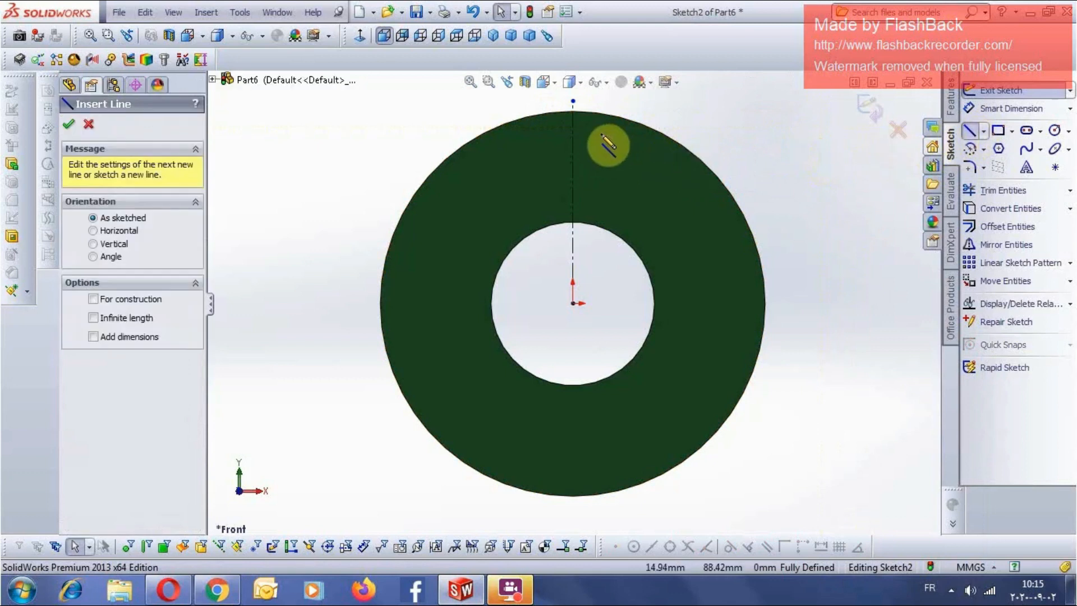
{"action": "left_click", "coordinate": [550, 104]}
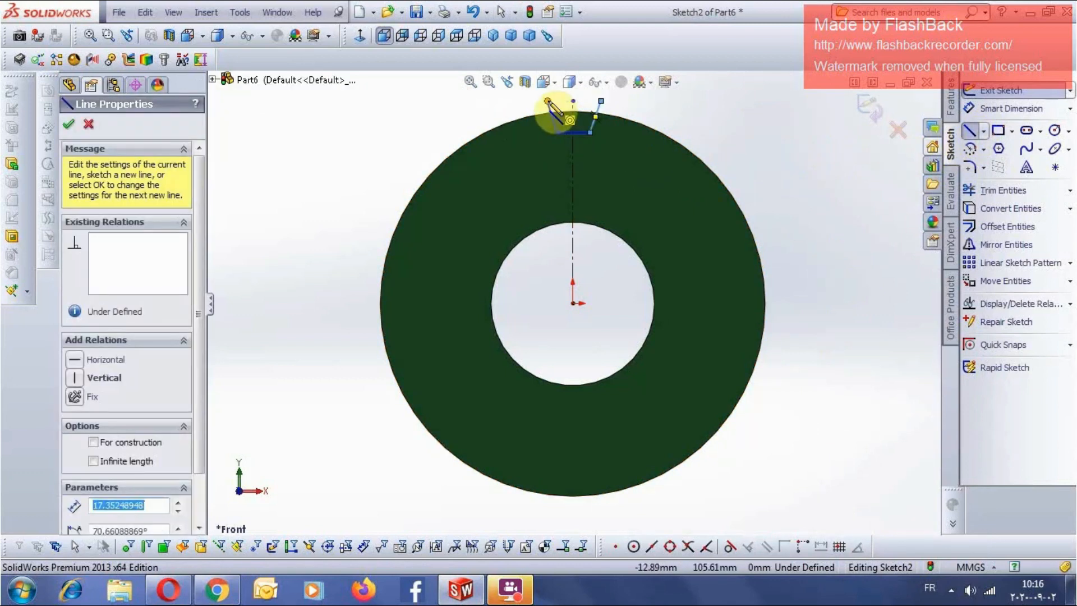
{"action": "left_click", "coordinate": [547, 101]}
{"action": "left_click", "coordinate": [601, 101]}
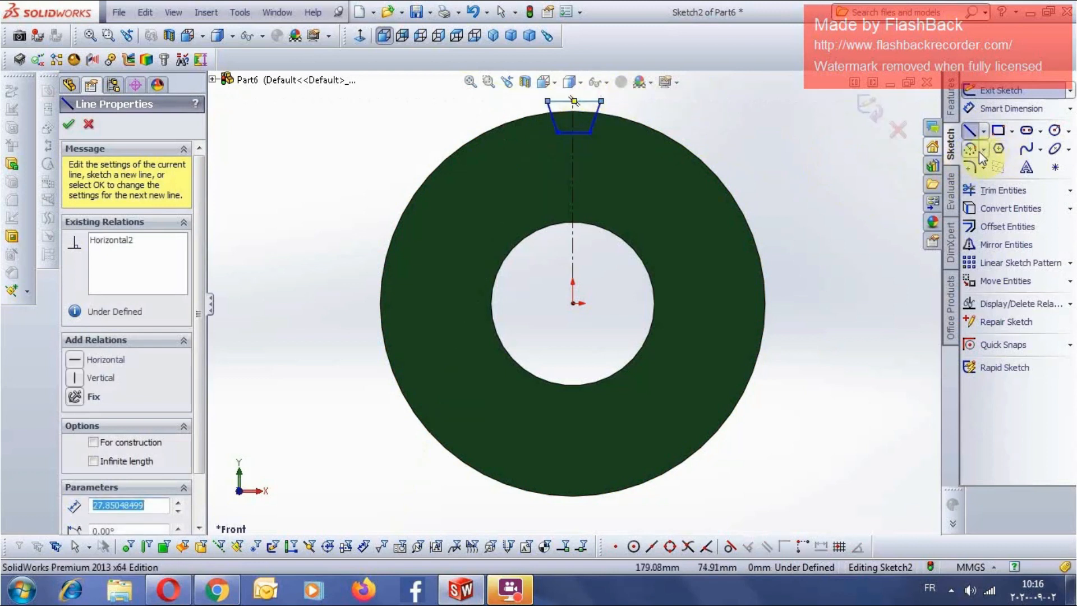
- Dimension both lower corners of the trapezoid 5 mm from the centerline and add angle dimensions to its slanted sides
{"action": "left_click", "coordinate": [985, 113]}
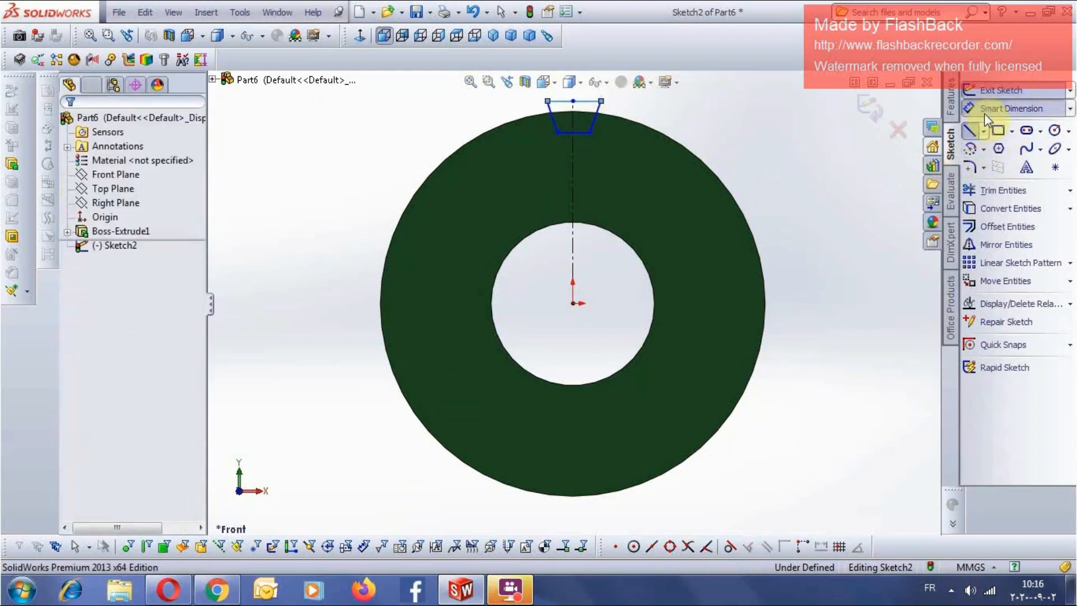
{"action": "left_click", "coordinate": [591, 134]}
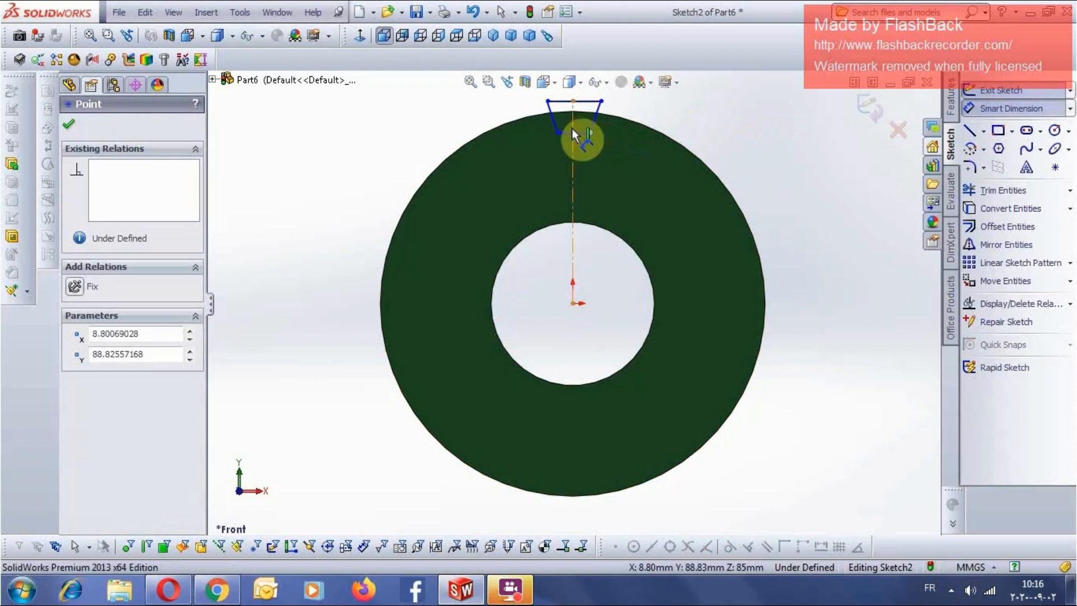
{"action": "left_click", "coordinate": [575, 140]}
{"action": "left_click", "coordinate": [582, 152]}
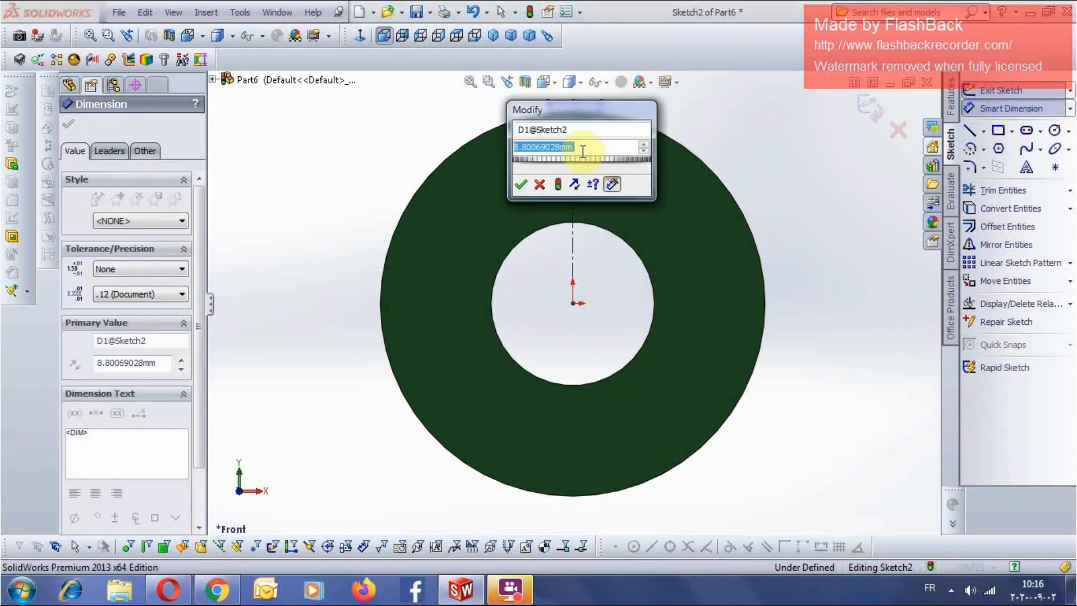
{"action": "type", "text": "5"}
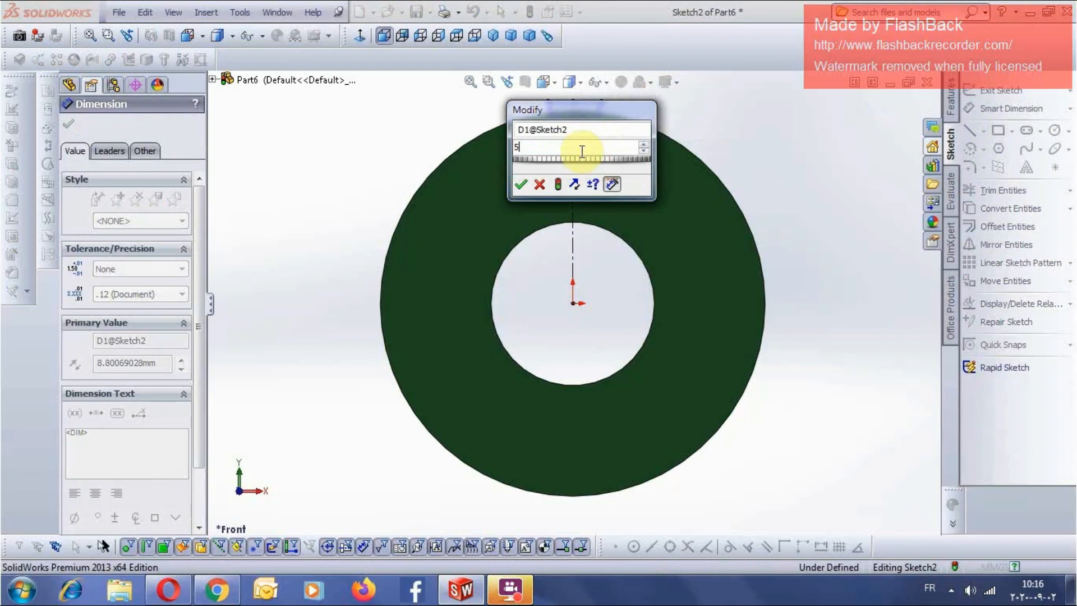
{"action": "key", "text": "Return"}
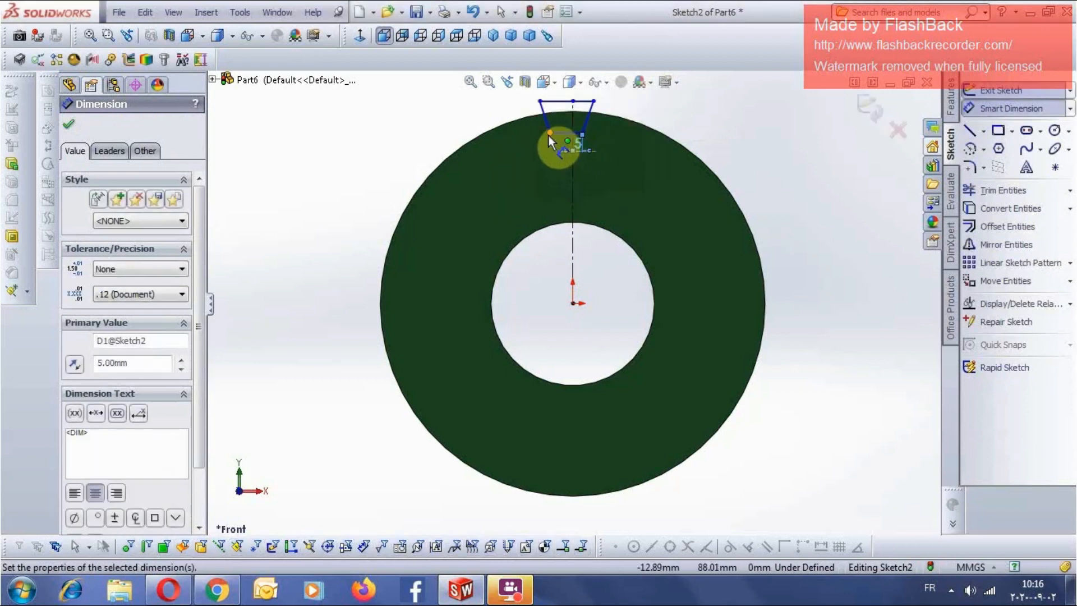
{"action": "left_click", "coordinate": [548, 135]}
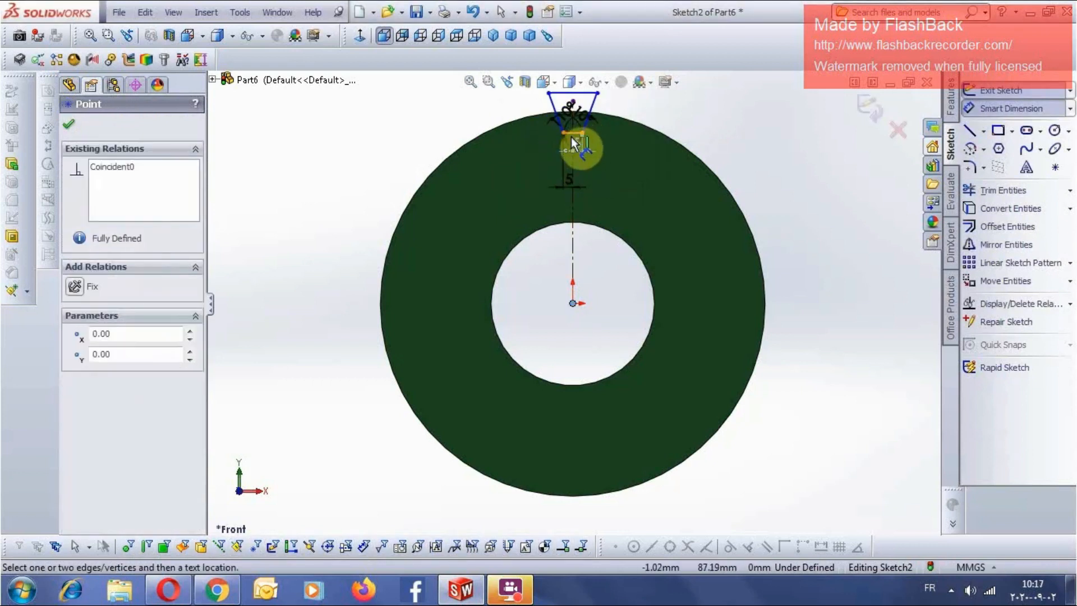
- Dimension the trapezoid's narrow base 85 mm above the origin
{"action": "left_click", "coordinate": [574, 139]}
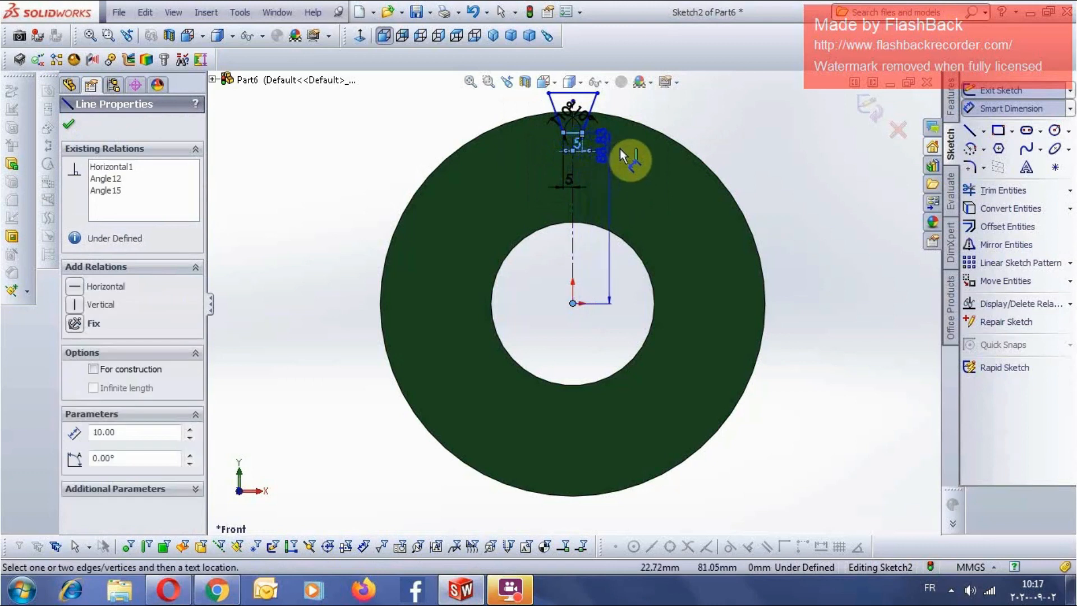
{"action": "left_click", "coordinate": [659, 164]}
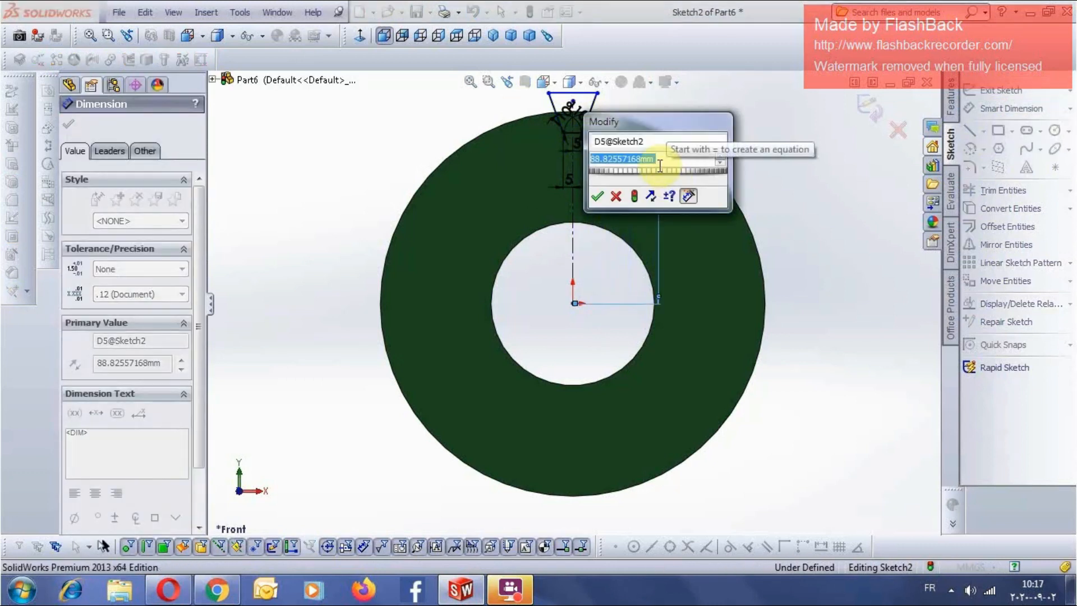
{"action": "type", "text": "85"}
{"action": "key", "text": "Return"}
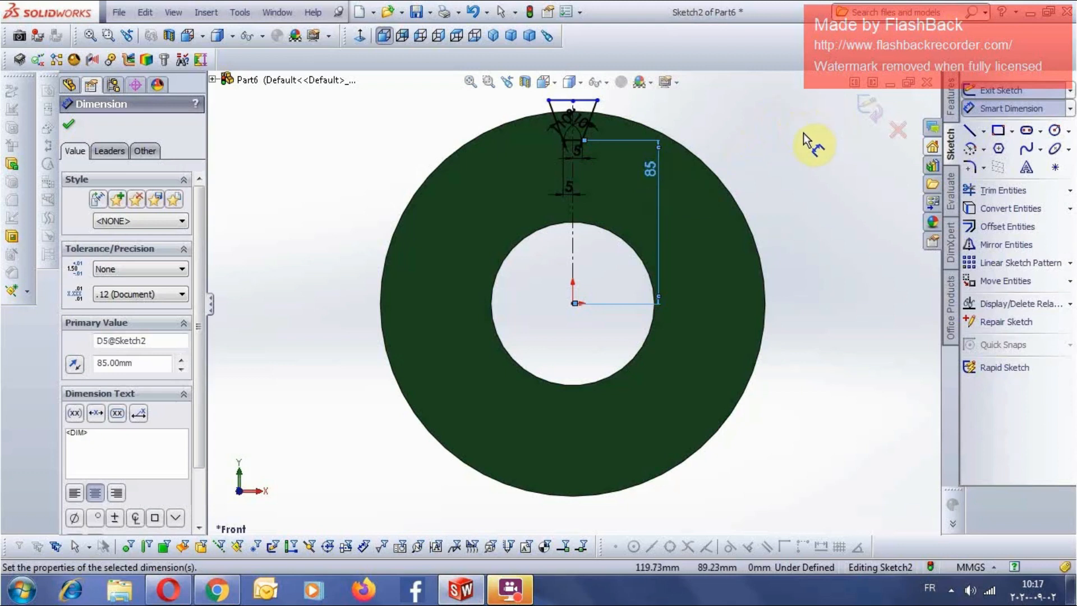
{"action": "left_click", "coordinate": [69, 123]}
- Cut-extrude the trapezoidal profile into the ring with a blind depth of 85 mm
{"action": "left_click", "coordinate": [13, 237]}
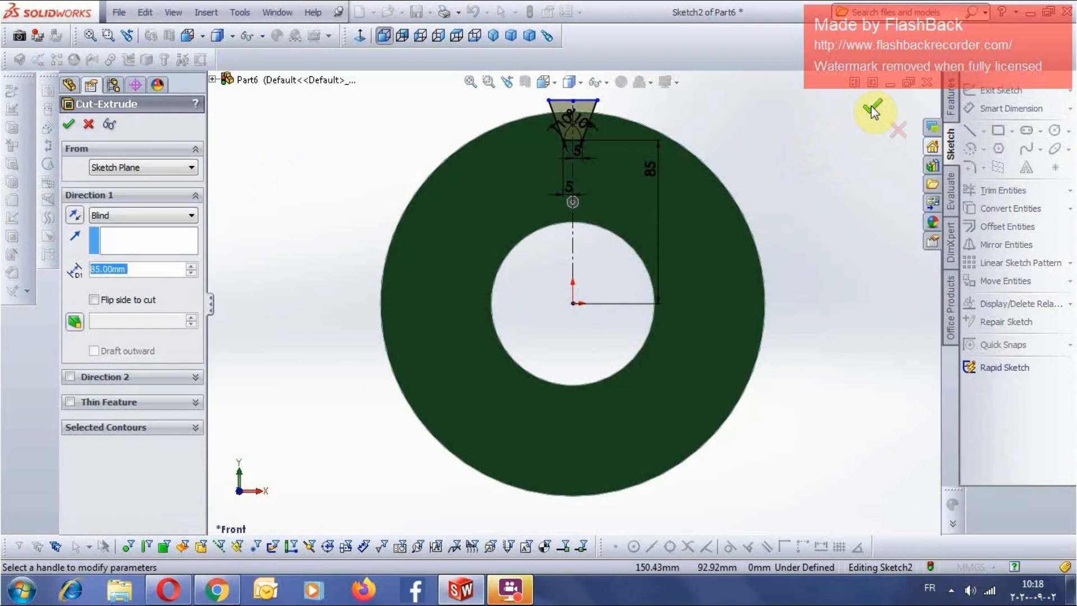
{"action": "left_click", "coordinate": [873, 109]}
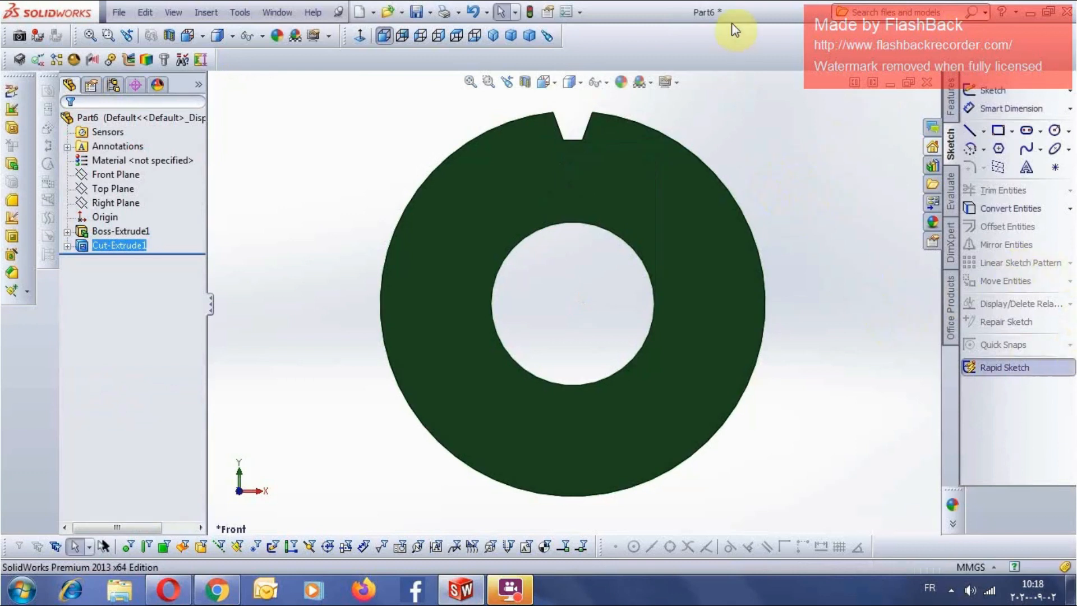
- Rotate the model to examine the notch running across the ring's rim from an oblique angle
{"action": "right_click", "coordinate": [783, 154]}
{"action": "mouse_move", "coordinate": [840, 206]}
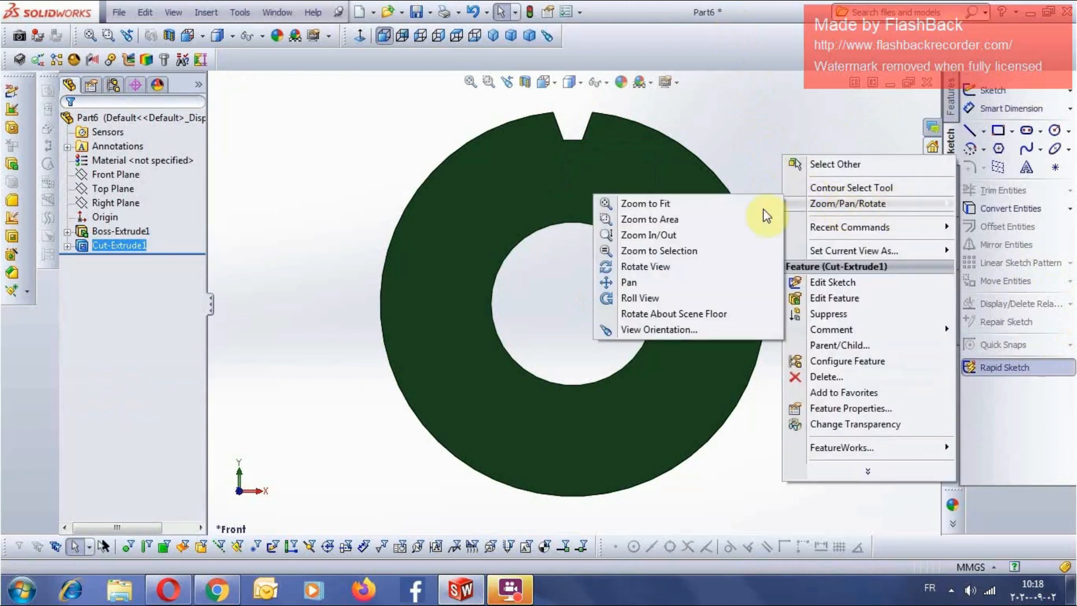
{"action": "left_click", "coordinate": [645, 267]}
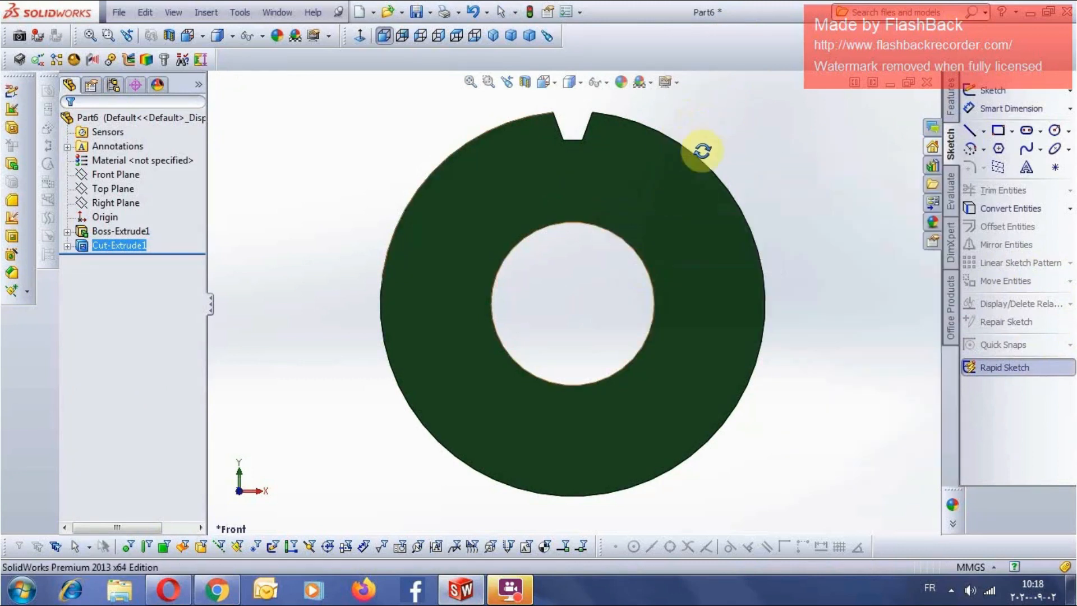
{"action": "left_click_drag", "start_coordinate": [601, 180], "coordinate": [663, 193]}
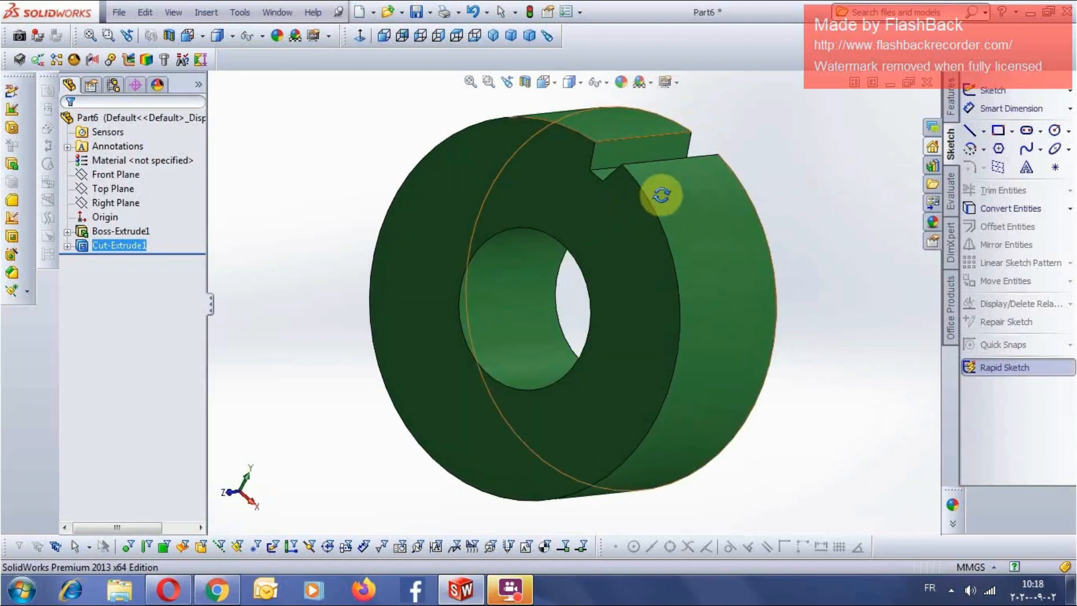
{"action": "left_click_drag", "start_coordinate": [623, 338], "coordinate": [735, 272]}
{"action": "left_click_drag", "start_coordinate": [642, 231], "coordinate": [738, 213]}
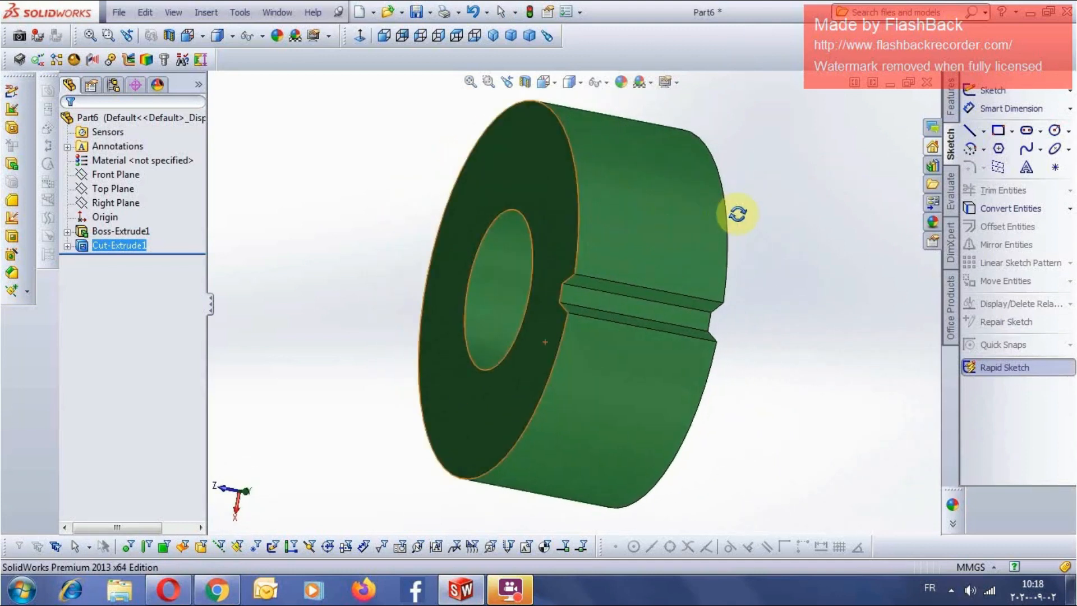
{"action": "right_click", "coordinate": [737, 213]}
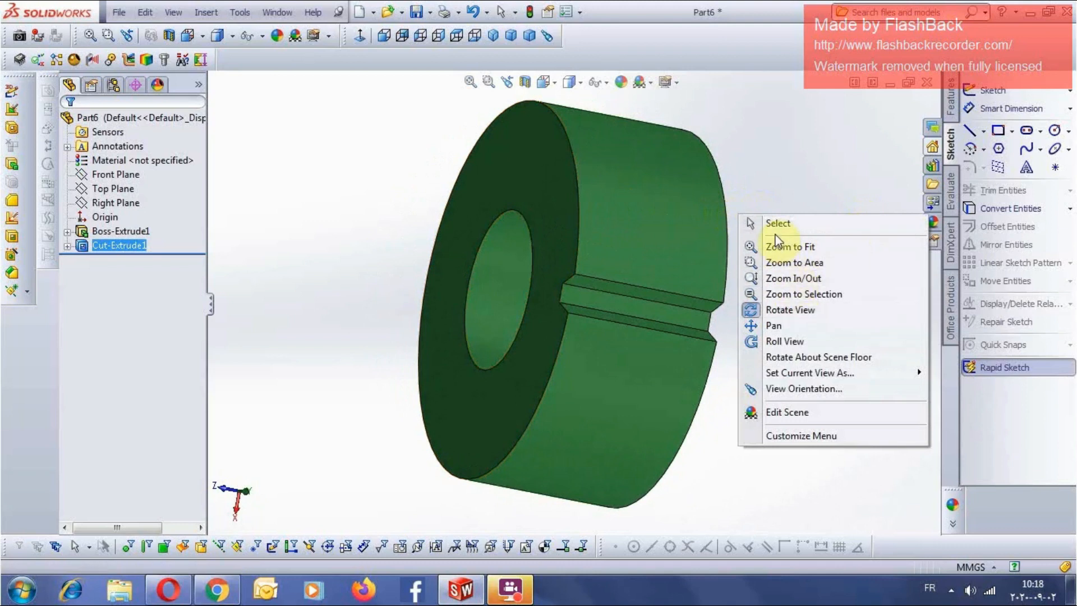
{"action": "left_click", "coordinate": [786, 226]}
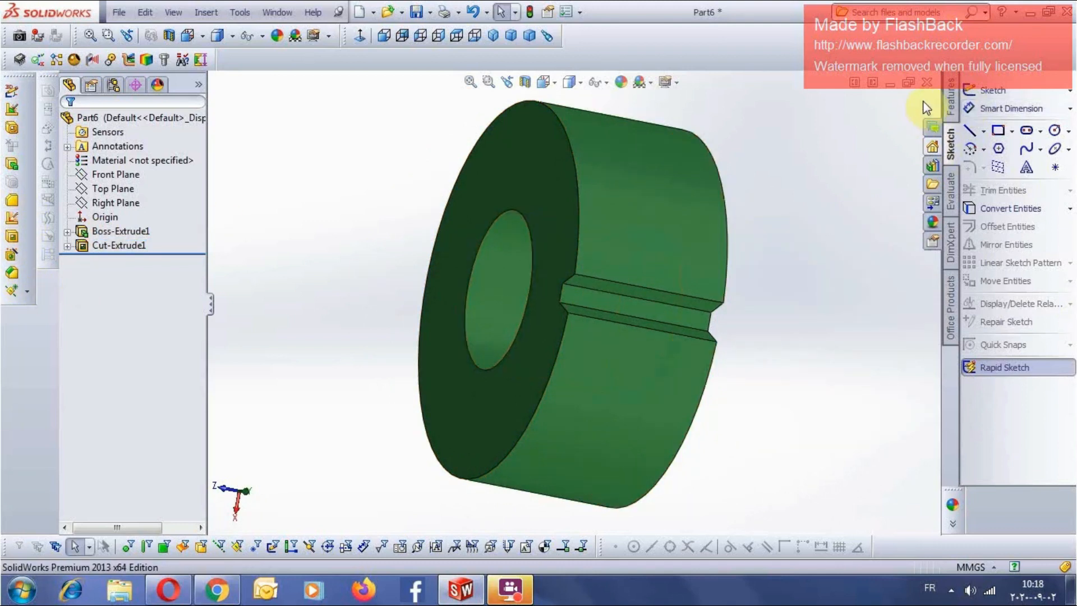
{"action": "left_click", "coordinate": [948, 97]}
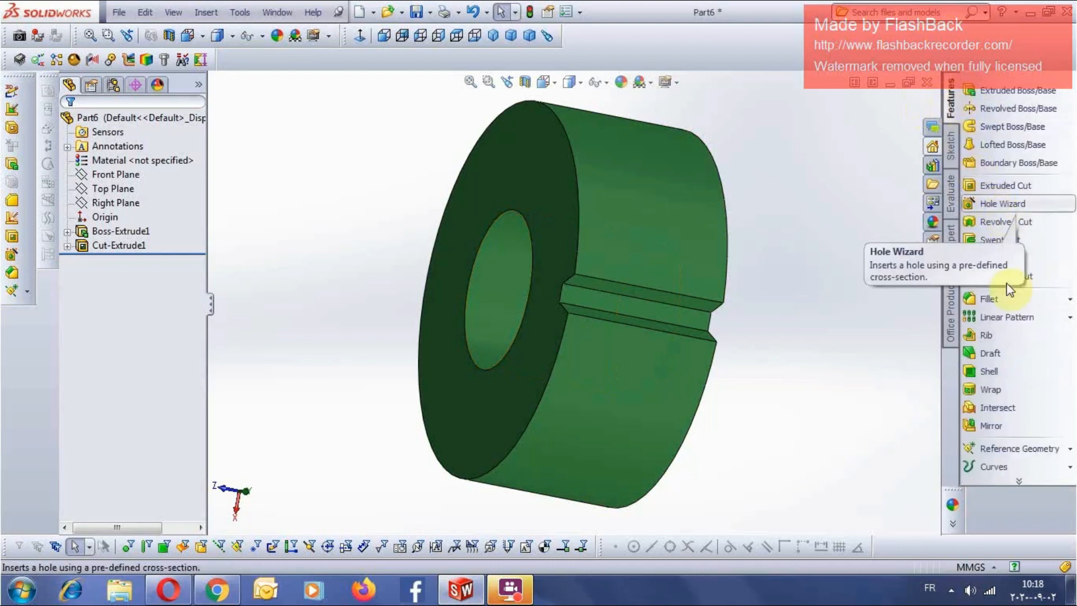
{"action": "left_click", "coordinate": [1070, 318]}
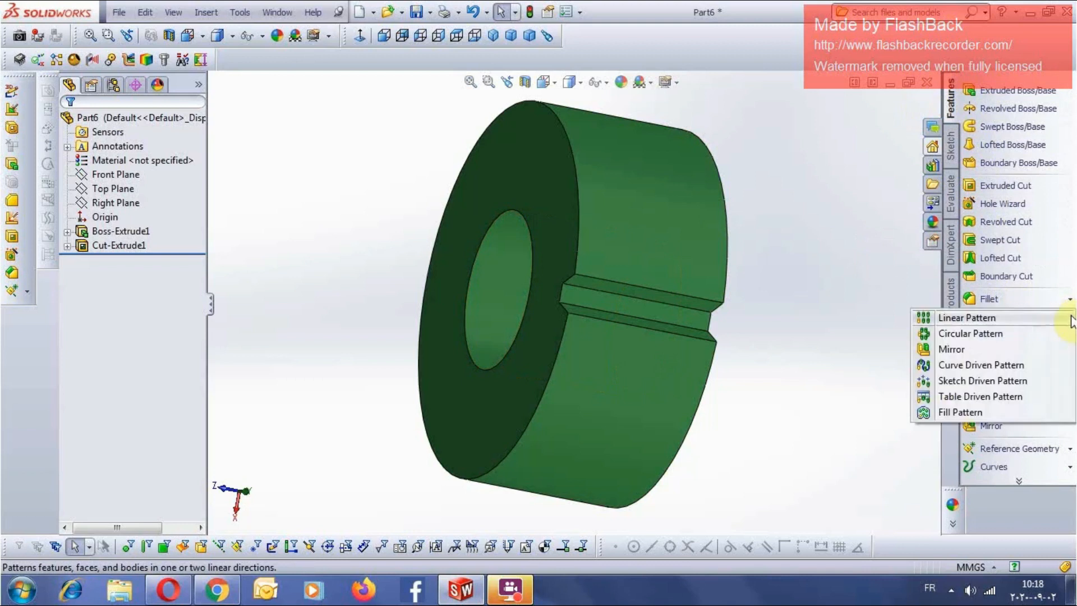
{"action": "left_click", "coordinate": [992, 336]}
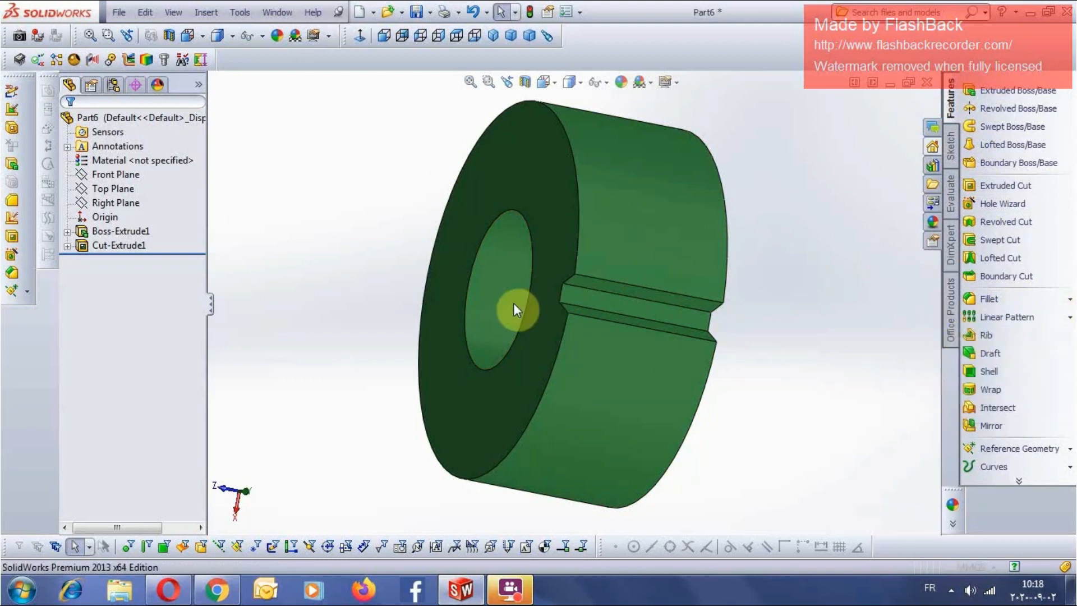
{"action": "left_click", "coordinate": [609, 289]}
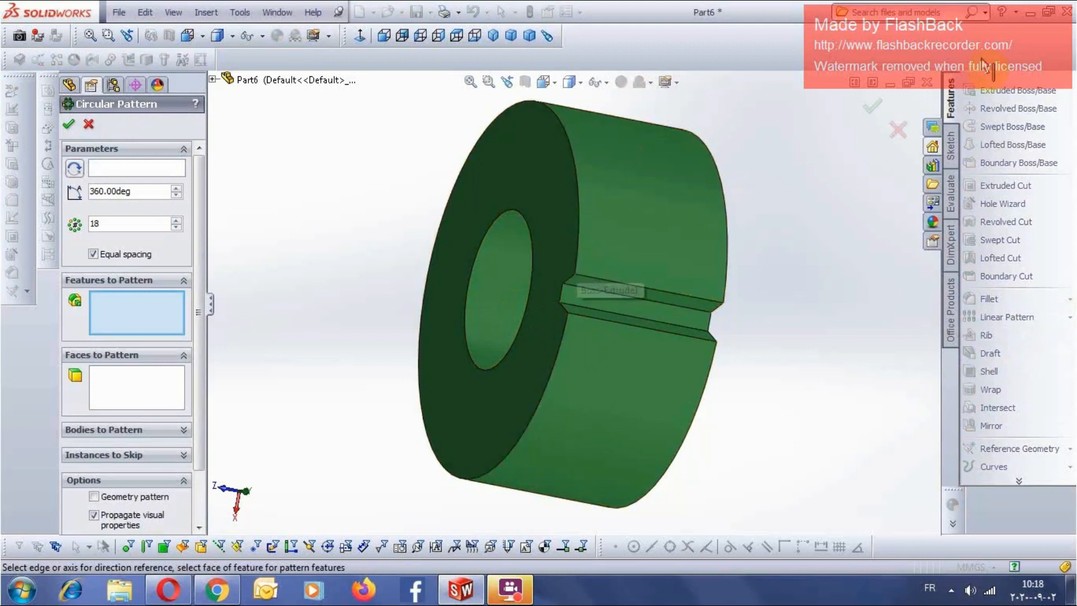
{"action": "left_click", "coordinate": [106, 168]}
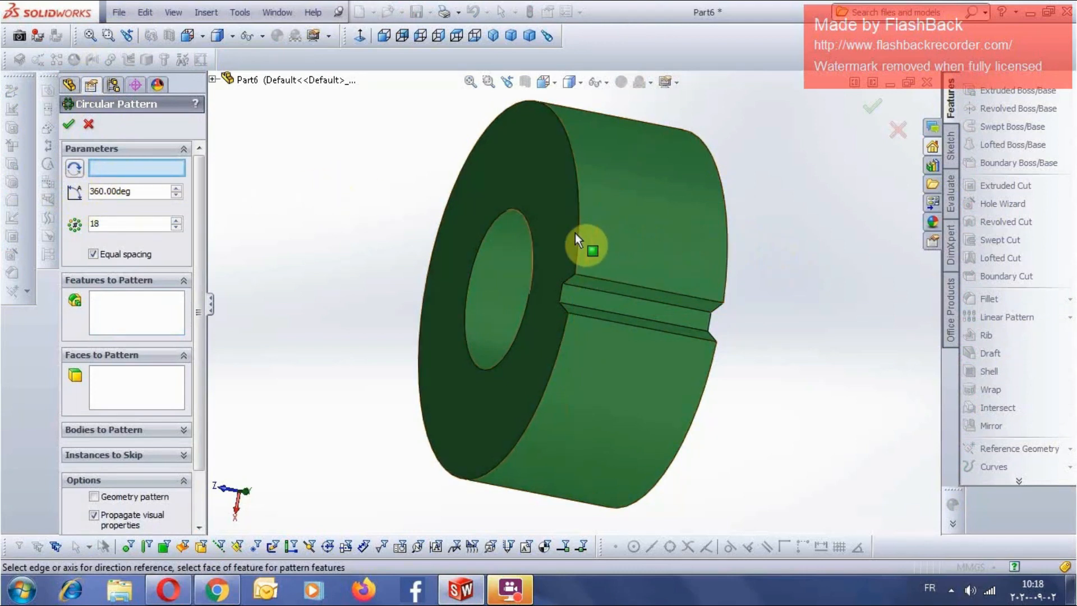
{"action": "left_click", "coordinate": [897, 131]}
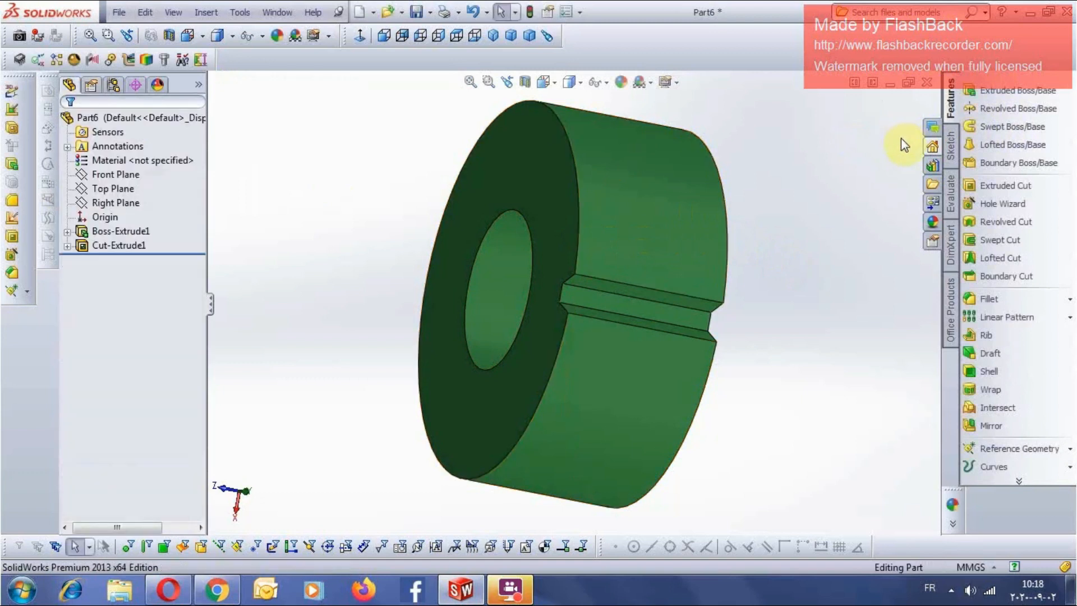
{"action": "left_click", "coordinate": [1071, 318]}
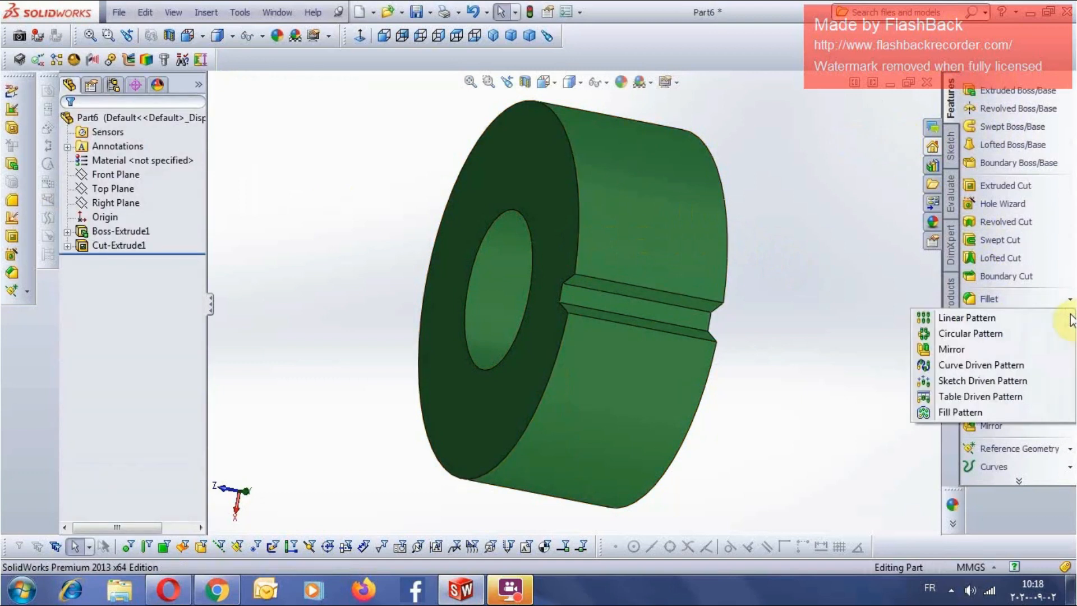
{"action": "left_click", "coordinate": [979, 335]}
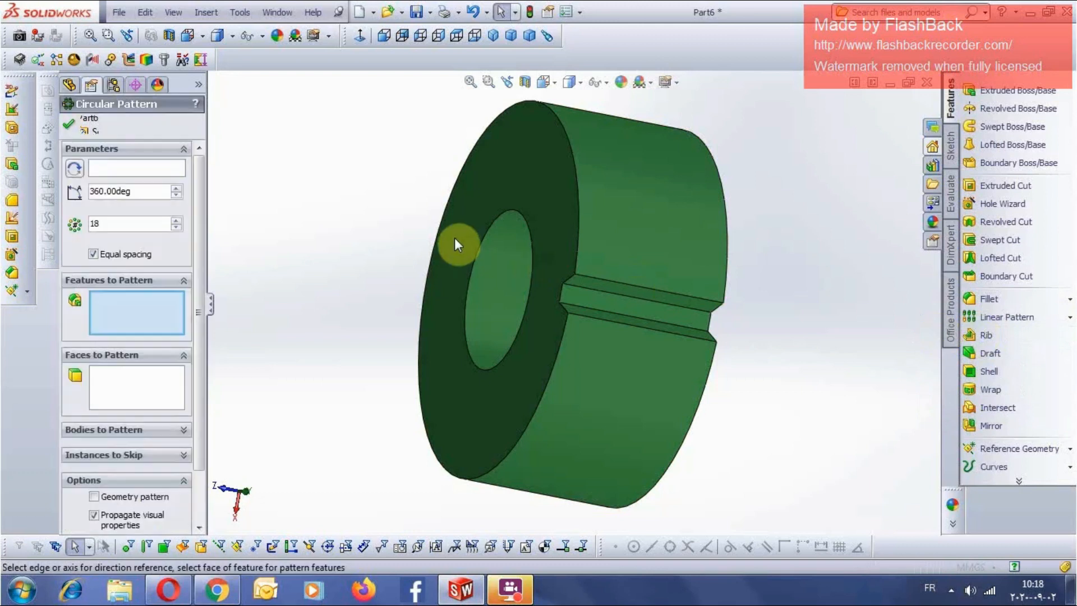
{"action": "left_click", "coordinate": [578, 236]}
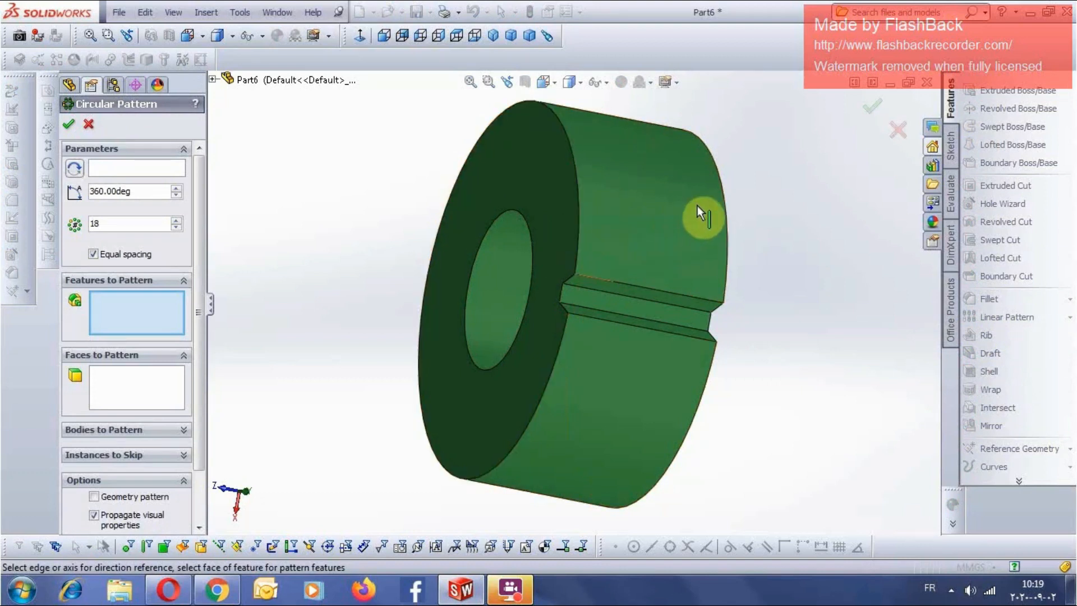
{"action": "left_click", "coordinate": [898, 130]}
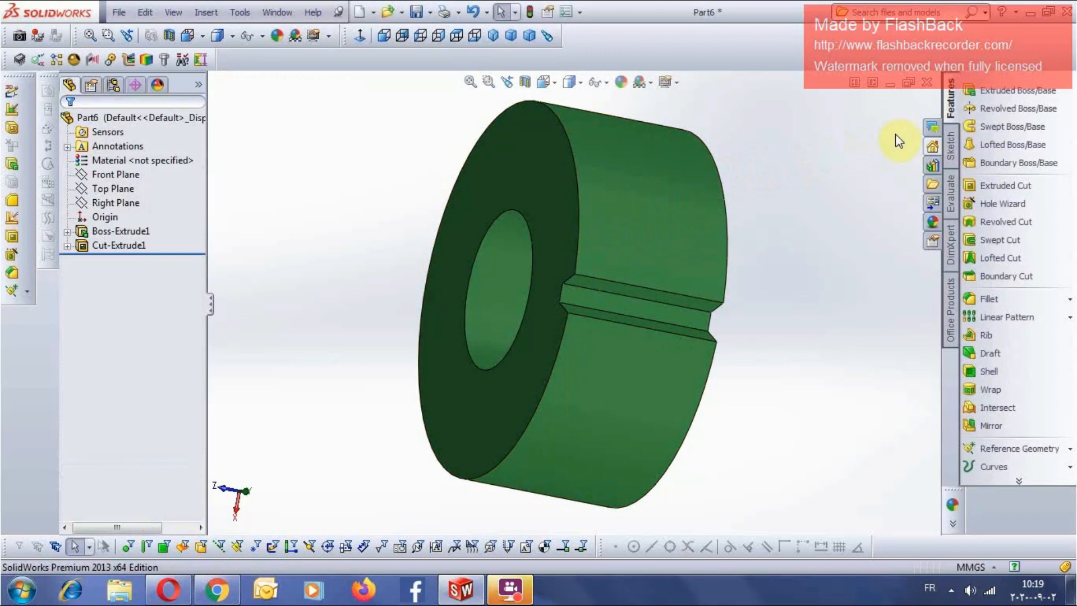
- Set up a circular pattern of the notch cut around the ring's outer front edge, equally spaced over 360°
{"action": "left_click", "coordinate": [580, 227]}
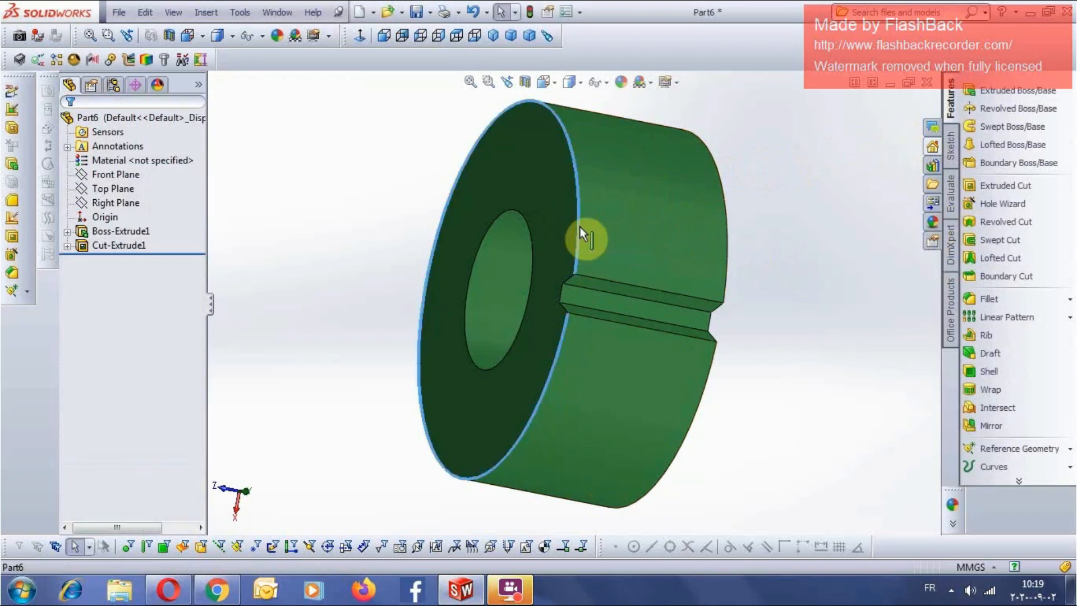
{"action": "left_click", "coordinate": [1069, 317]}
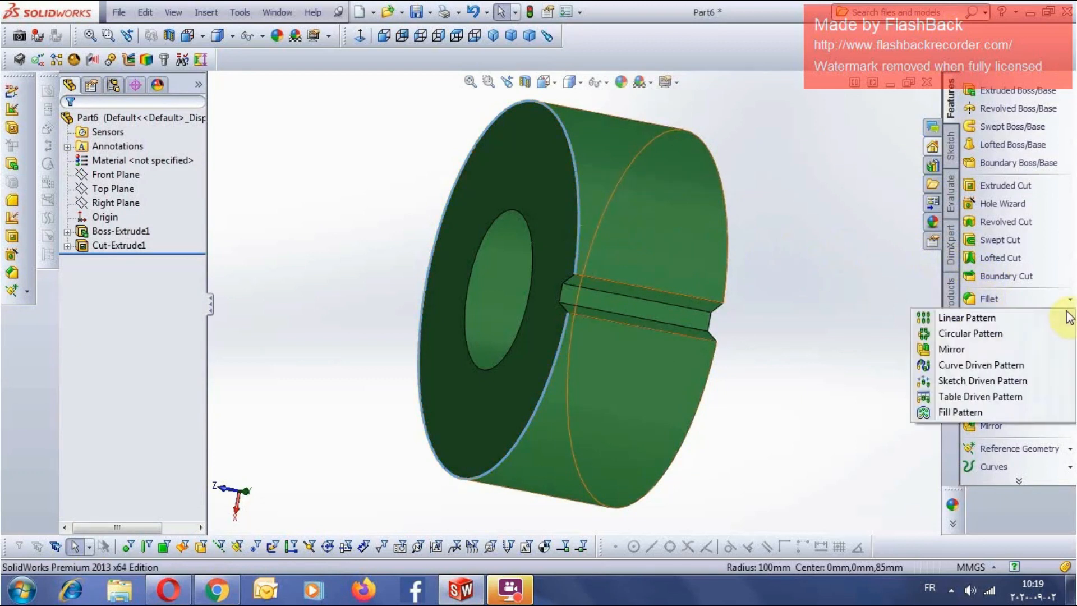
{"action": "left_click", "coordinate": [1018, 333]}
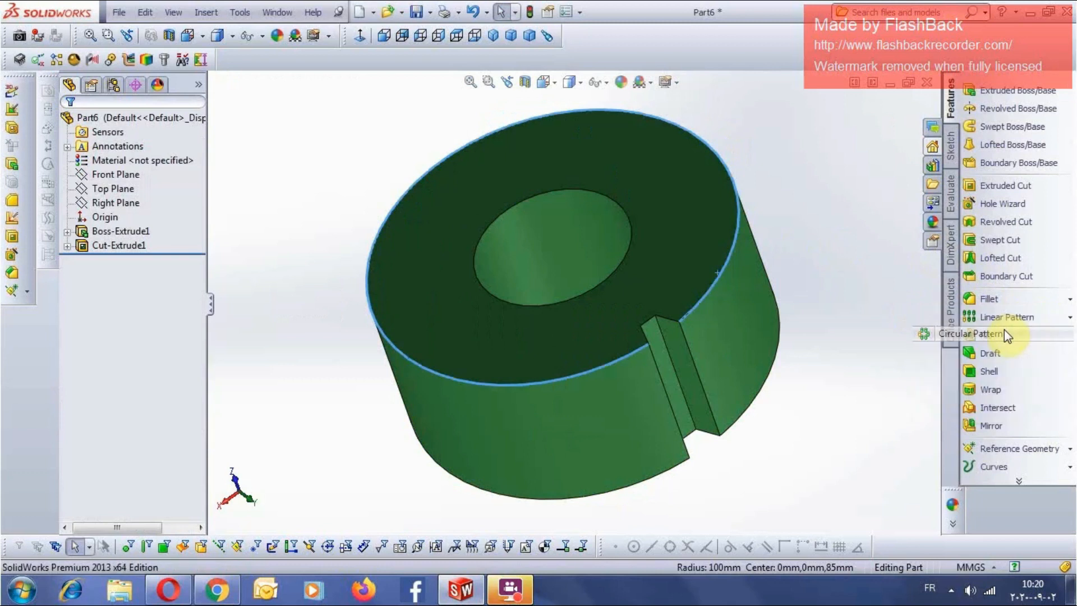
{"action": "left_click", "coordinate": [1005, 330]}
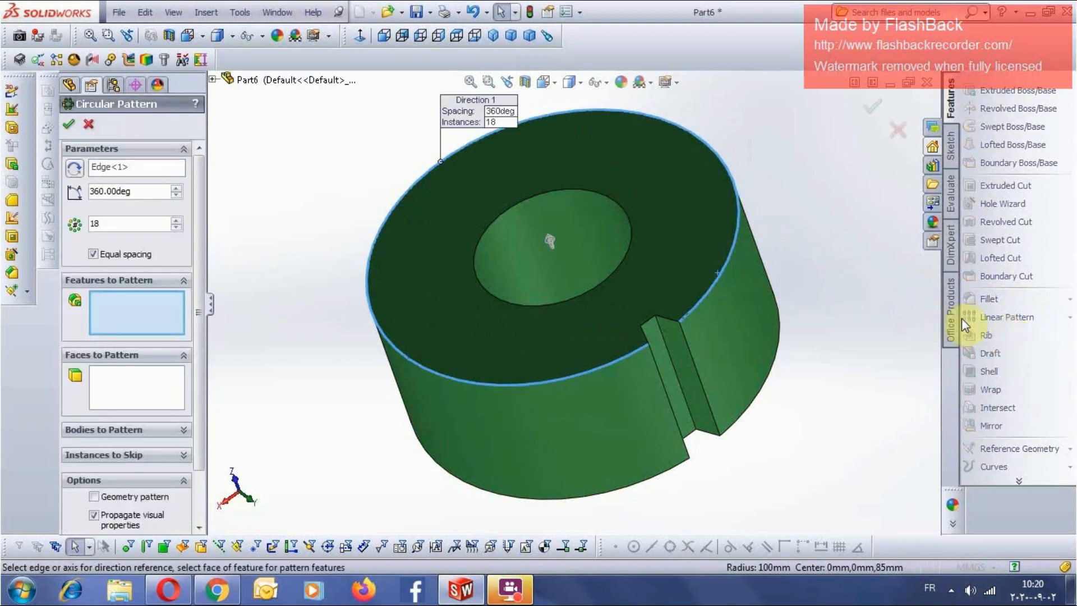
{"action": "left_click", "coordinate": [682, 345]}
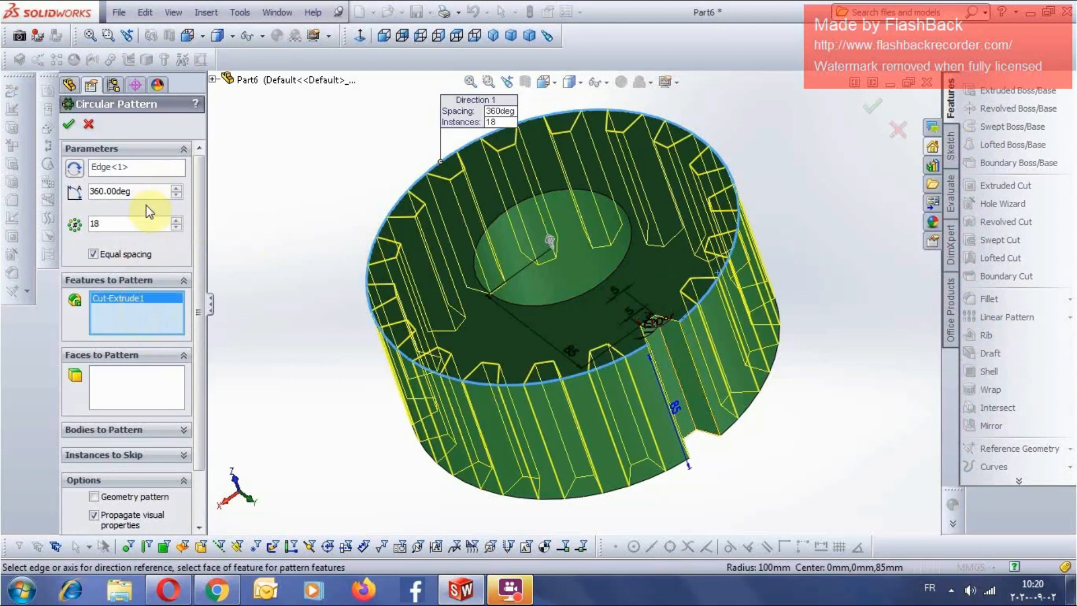
- Set the number of instances in the notch's circular pattern to 22
{"action": "left_click", "coordinate": [142, 225]}
{"action": "key", "text": "BackSpace"}
{"action": "key", "text": "BackSpace"}
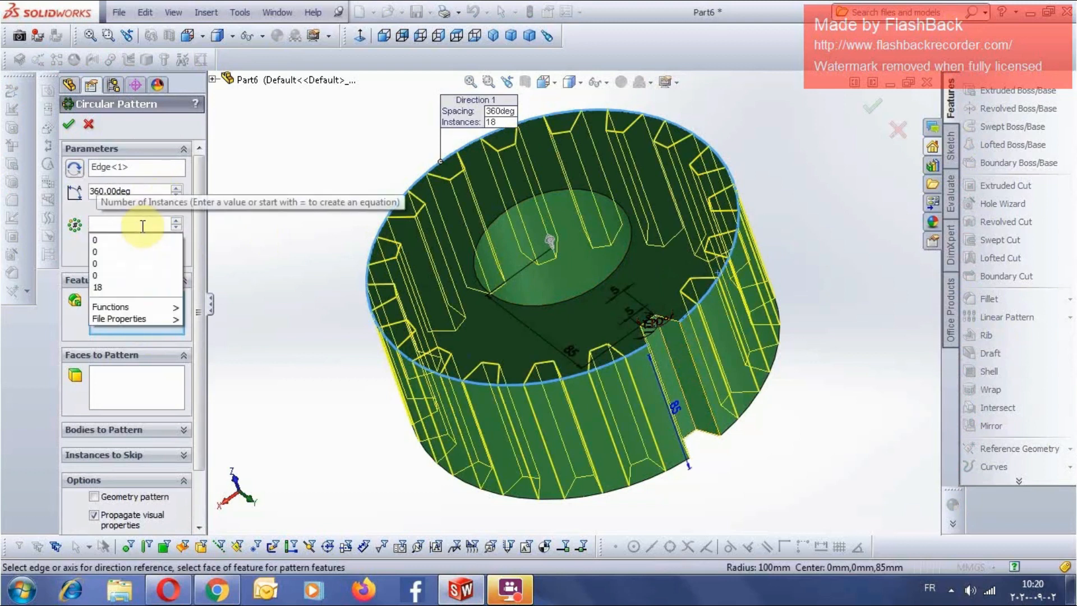
{"action": "type", "text": "22"}
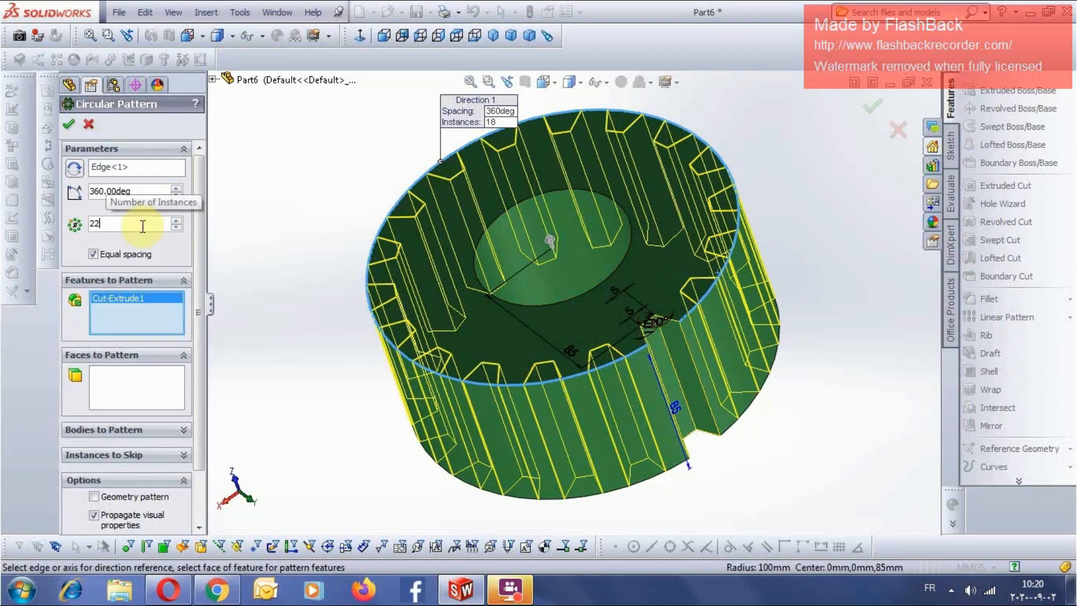
{"action": "key", "text": "Return"}
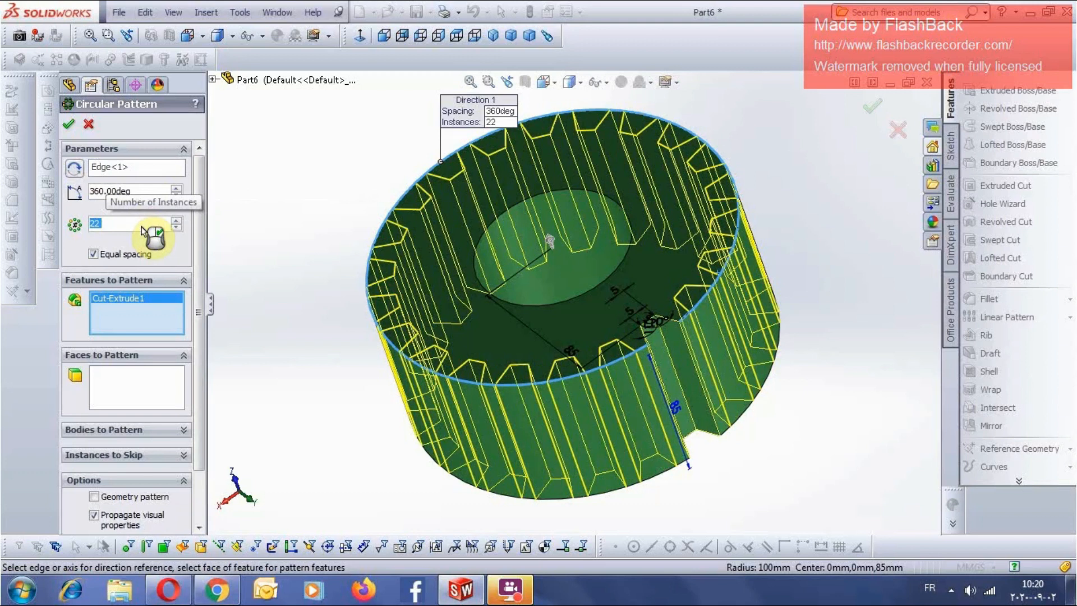
- Set the number of instances in the notch's circular pattern to 25 and complete the pattern
{"action": "type", "text": "25"}
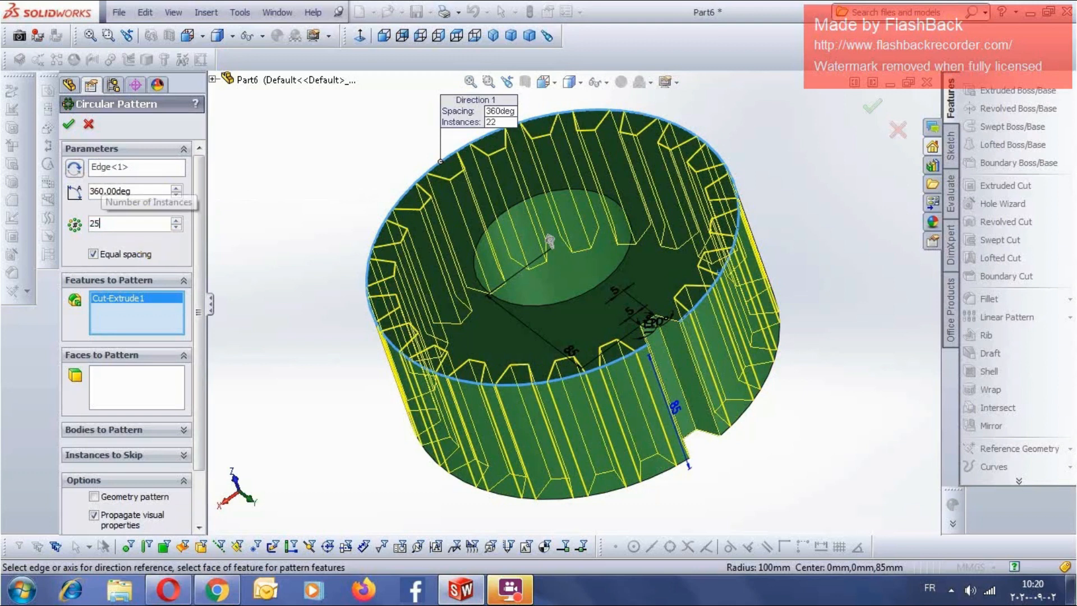
{"action": "key", "text": "Return"}
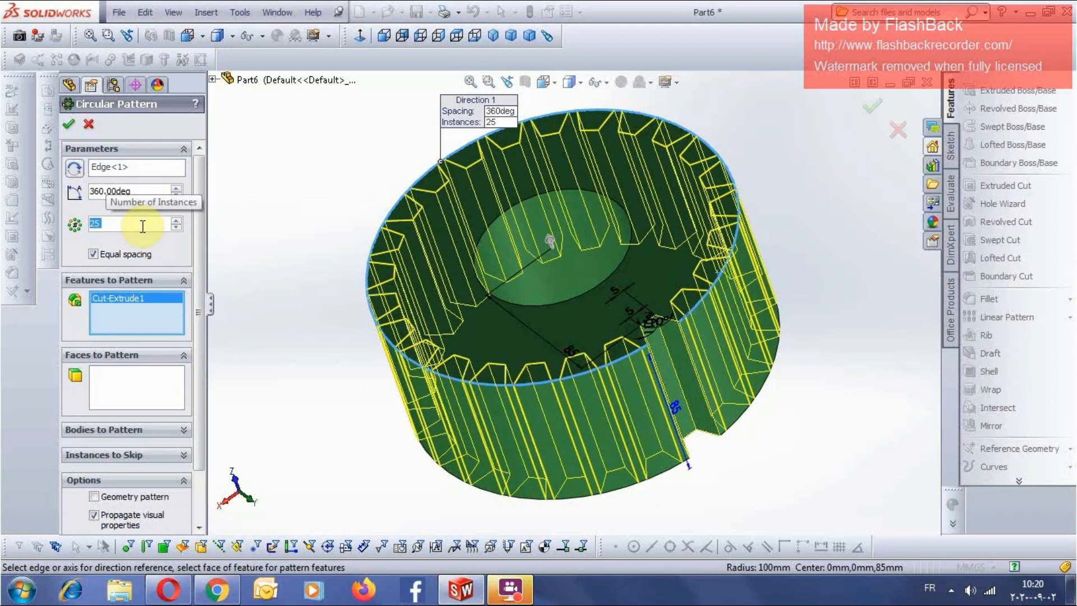
{"action": "left_click", "coordinate": [873, 106]}
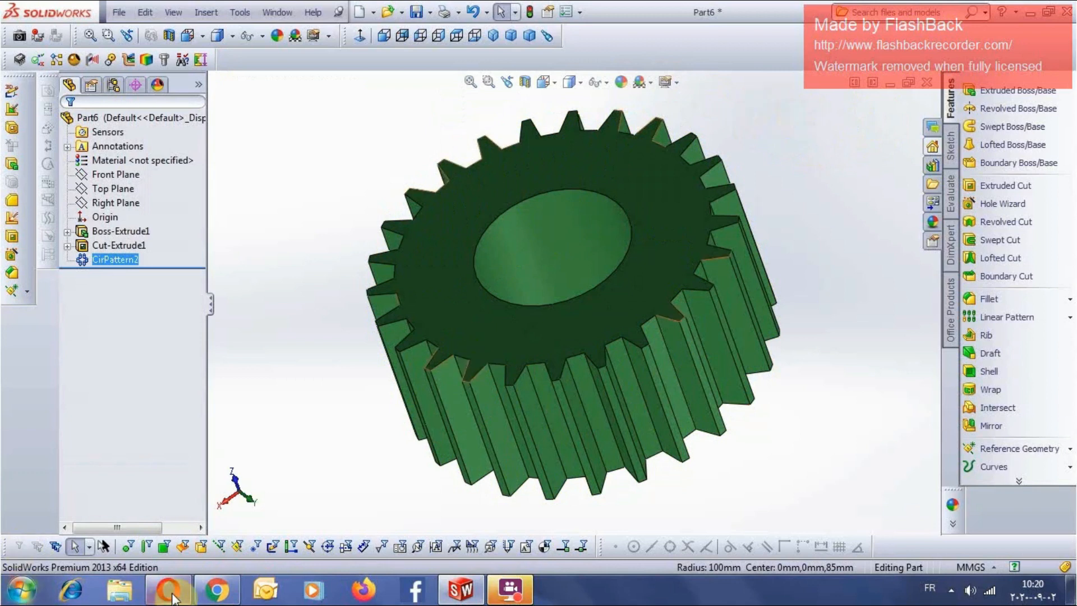
{"action": "mouse_move", "coordinate": [171, 596]}
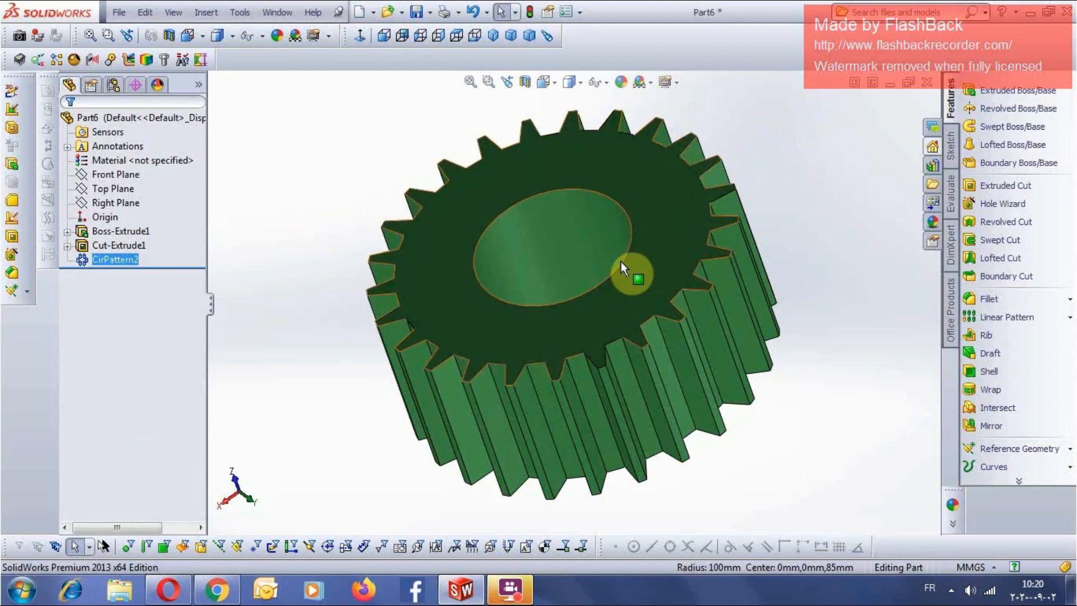
- Start a new sketch on the gear's flat front face and view it from the front
{"action": "left_click", "coordinate": [666, 227]}
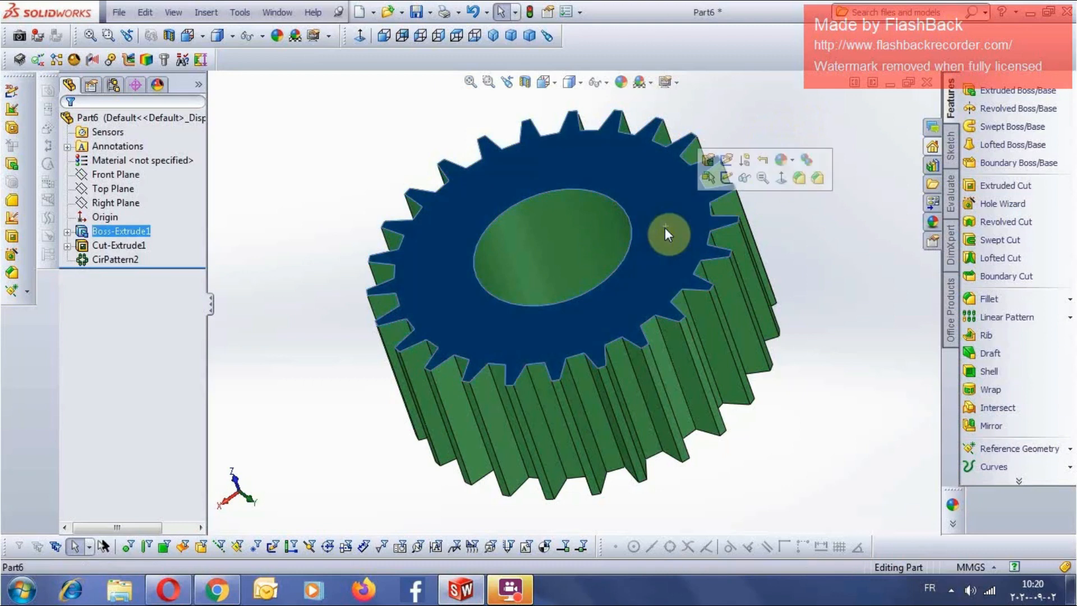
{"action": "left_click", "coordinate": [729, 178]}
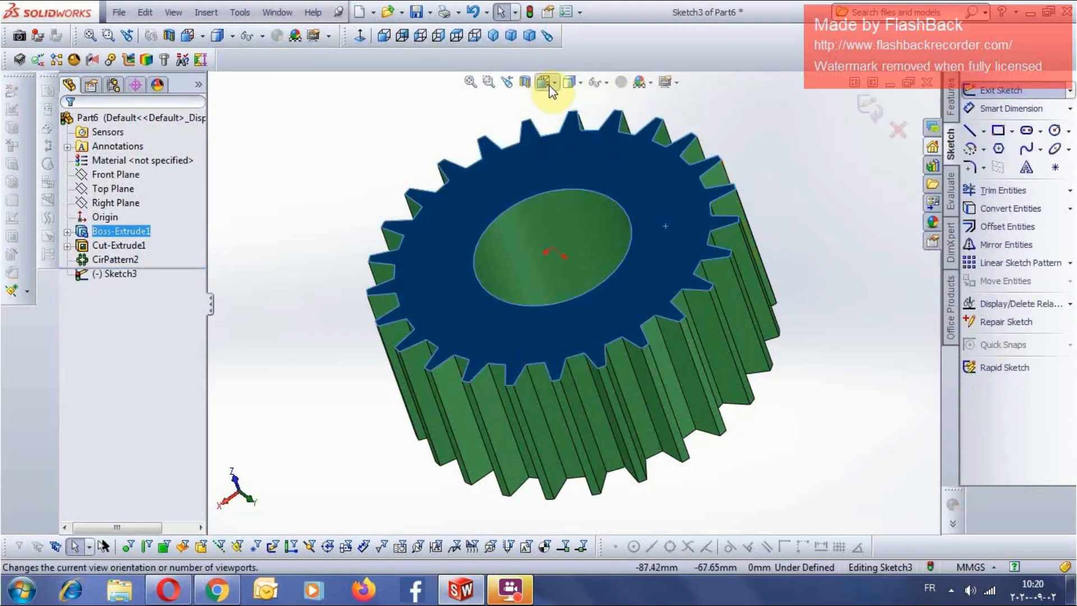
{"action": "left_click", "coordinate": [550, 87]}
{"action": "key", "text": "space"}
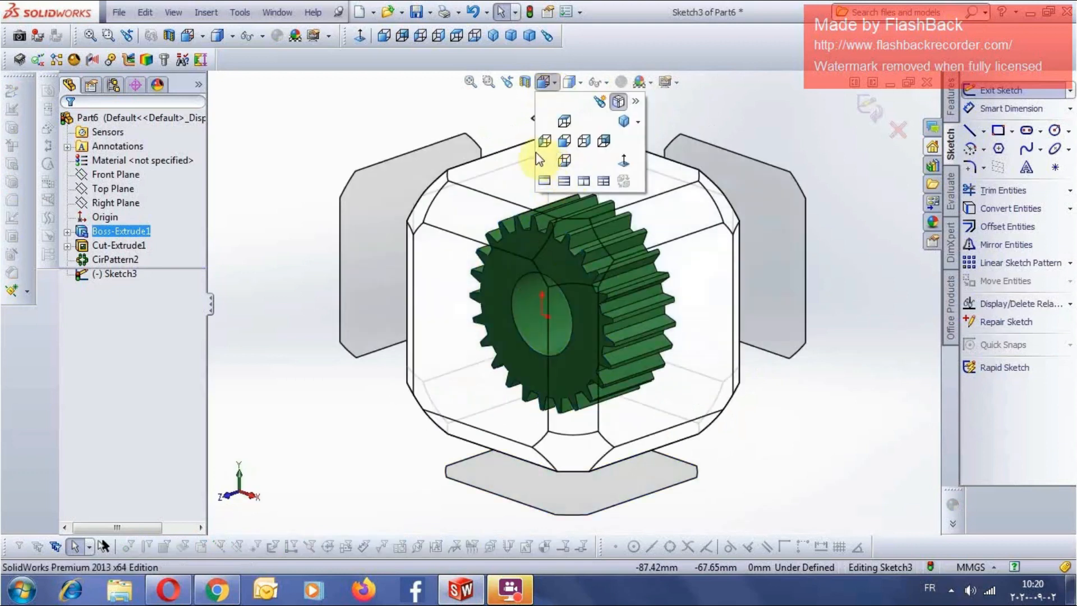
{"action": "left_click", "coordinate": [486, 303]}
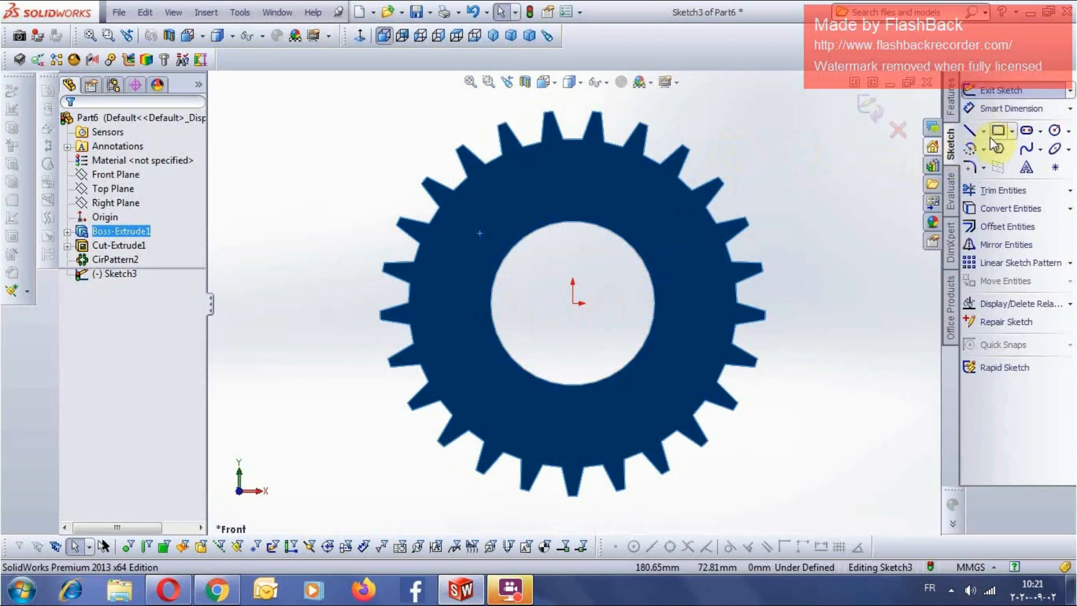
- Sketch a vertical centerline about 65 mm long upward from the origin, ending on the gear face above the bore
{"action": "left_click", "coordinate": [968, 129]}
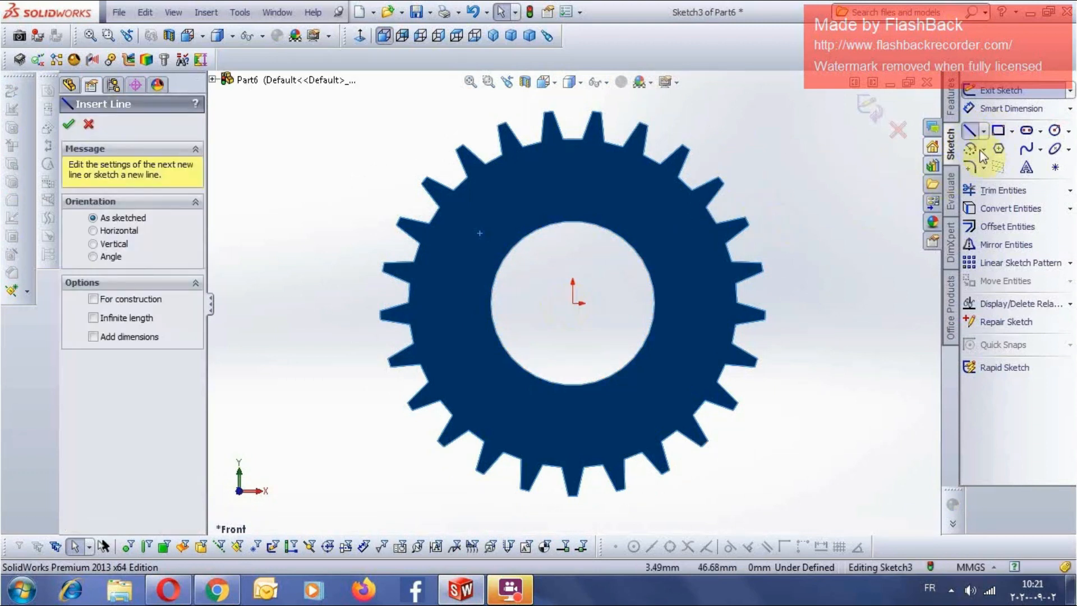
{"action": "left_click", "coordinate": [984, 134]}
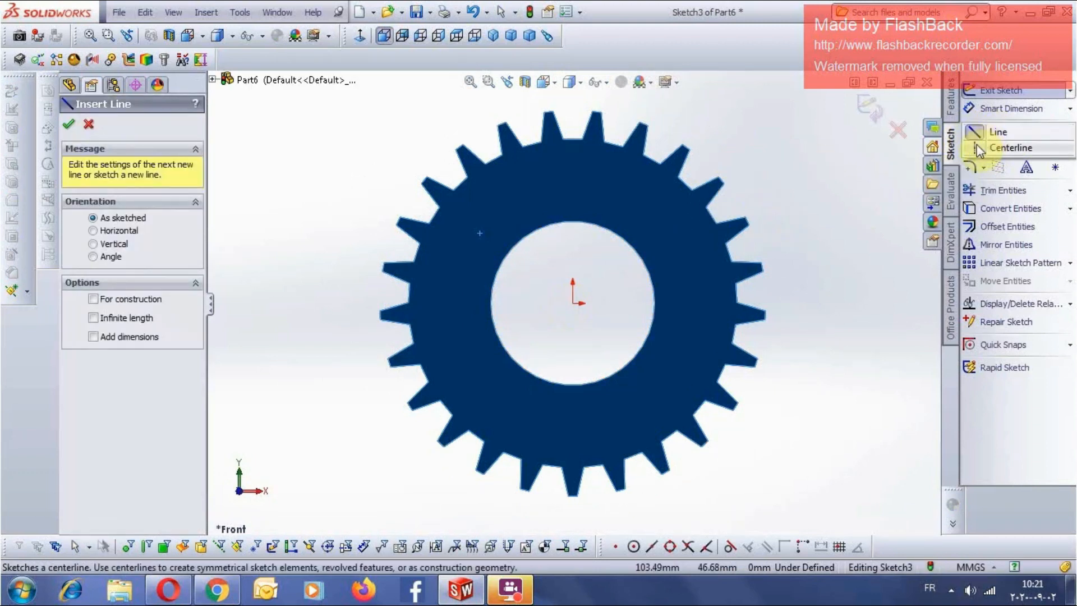
{"action": "left_click", "coordinate": [977, 147]}
{"action": "left_click", "coordinate": [573, 303]}
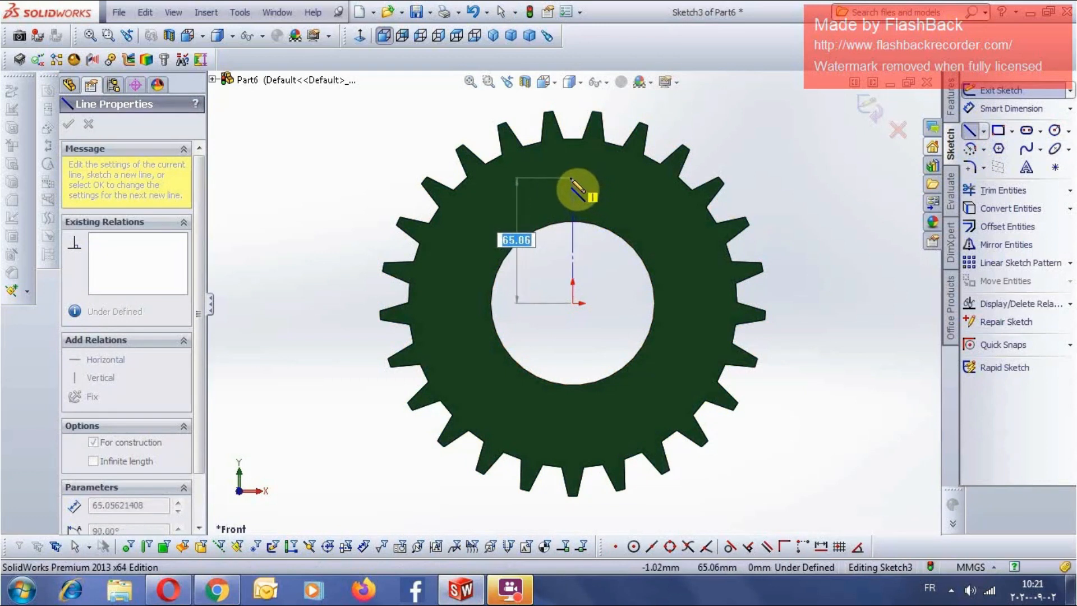
{"action": "double_click", "coordinate": [573, 179]}
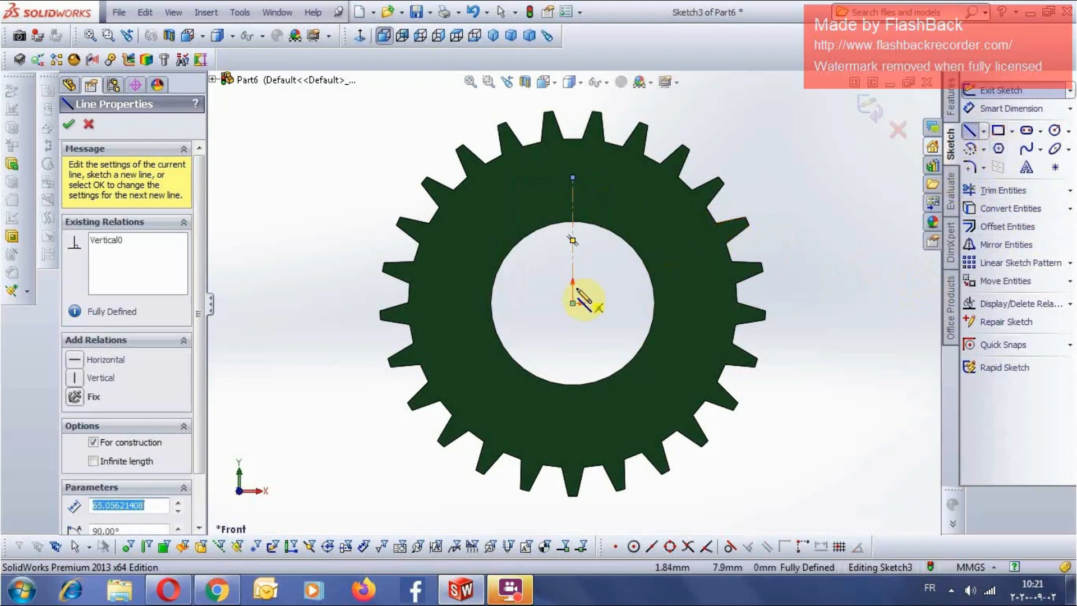
{"action": "left_click", "coordinate": [976, 132]}
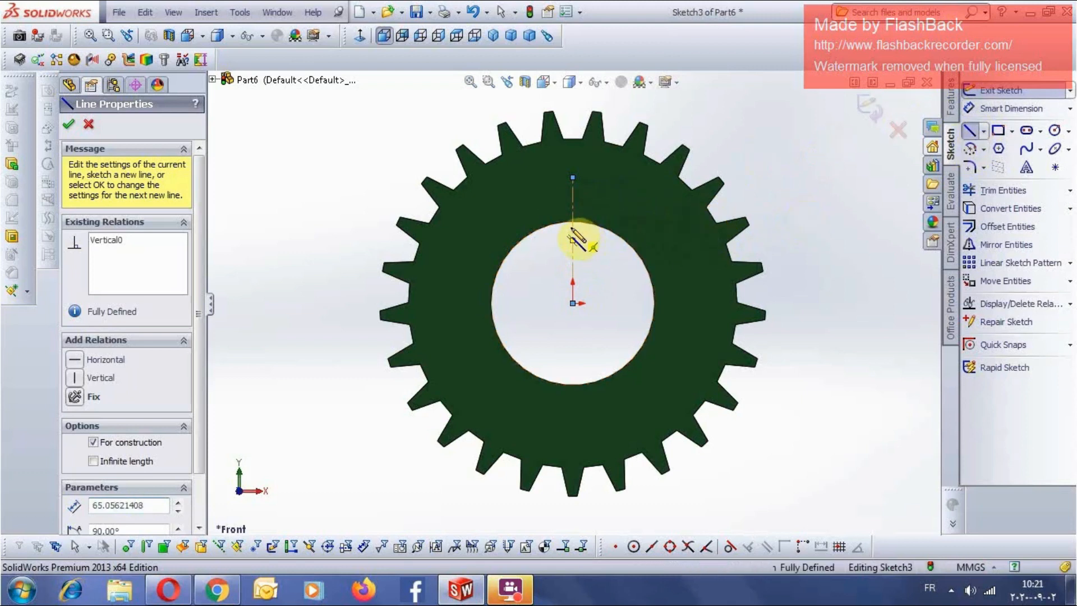
{"action": "right_click", "coordinate": [574, 234]}
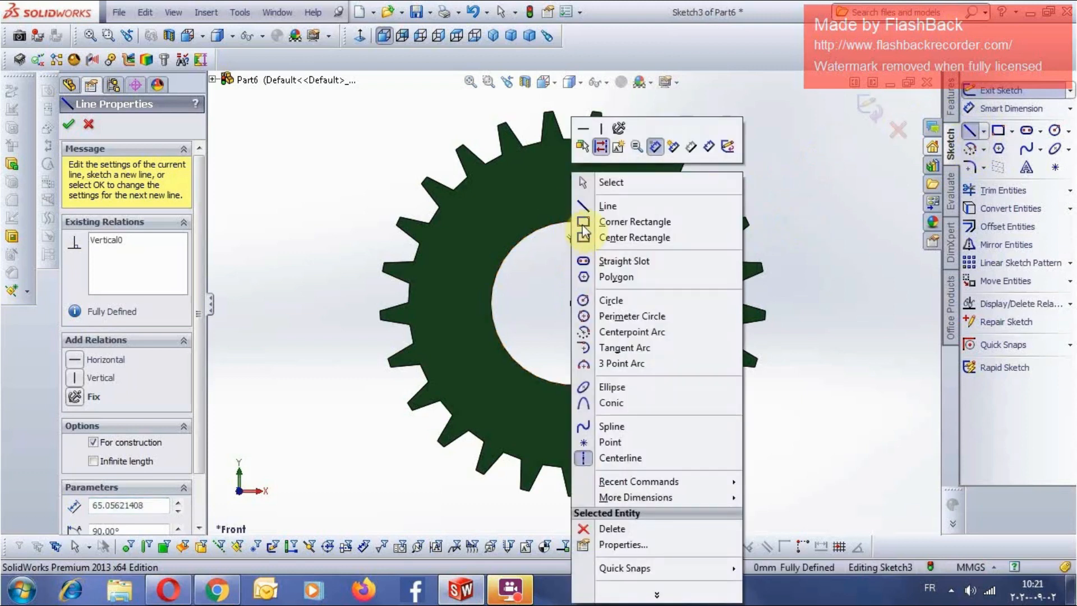
{"action": "left_click", "coordinate": [605, 133]}
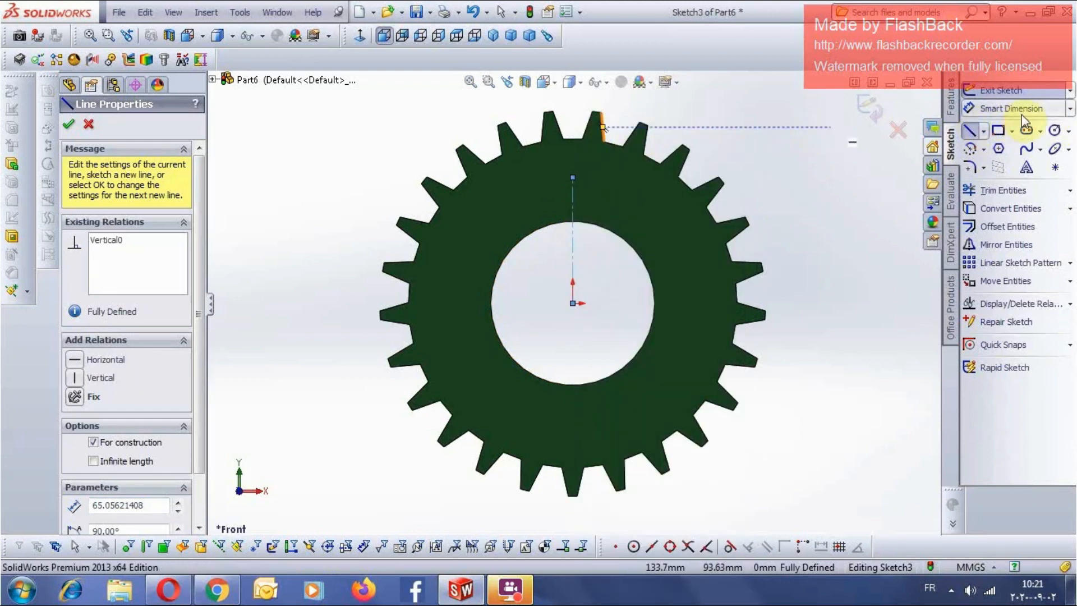
- Sketch three connected lines as an open-bottomed trapezoid across the centerline at the bore's upper edge, with the right leg about 20 mm long
{"action": "left_click", "coordinate": [970, 132]}
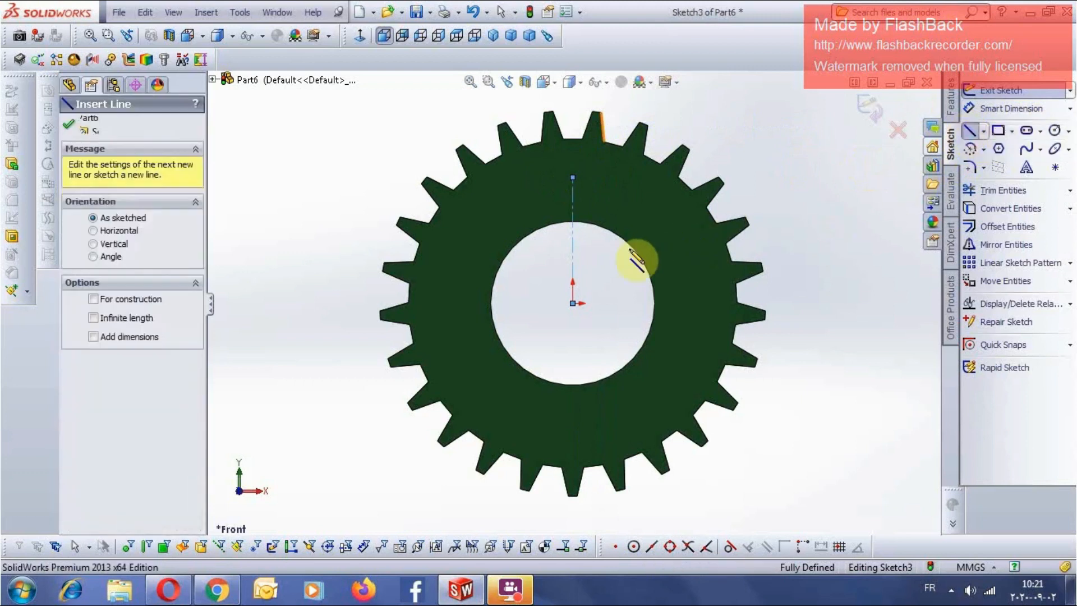
{"action": "left_click", "coordinate": [556, 241]}
{"action": "left_click", "coordinate": [566, 203]}
{"action": "left_click", "coordinate": [589, 203]}
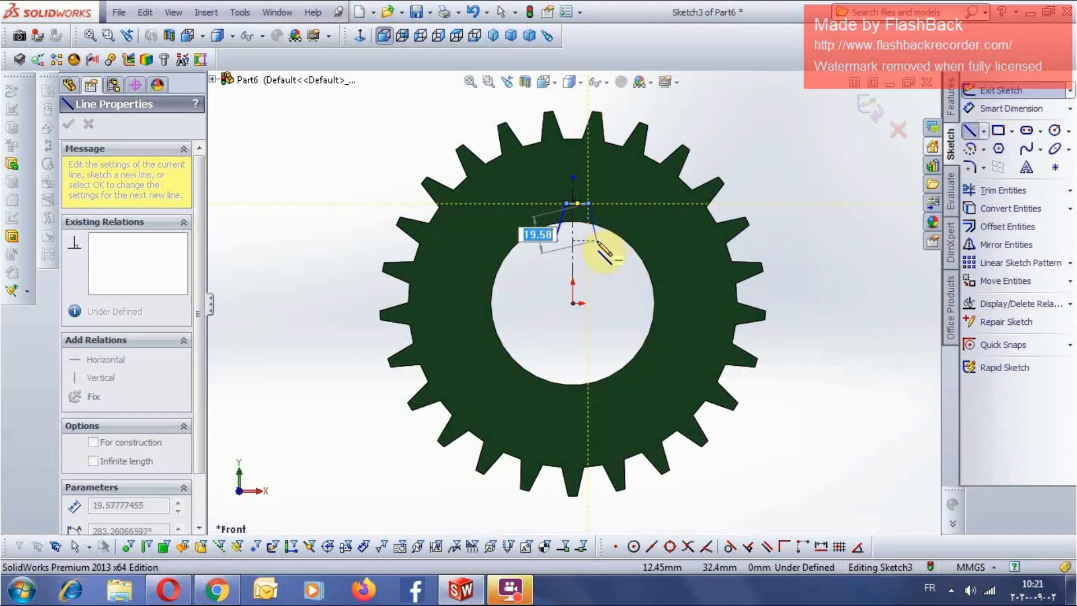
{"action": "left_click", "coordinate": [596, 240]}
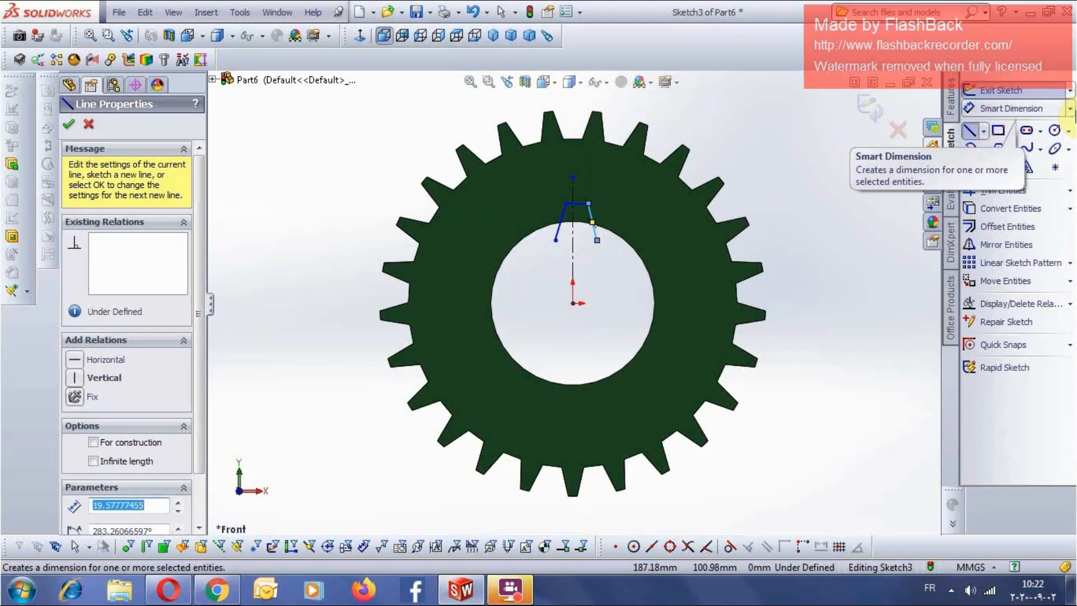
- Dimension the trapezoid's short upper edge 3.5 mm to each side of the centerline and set its angle with the right leg to 120°
{"action": "type", "text": "3.5"}
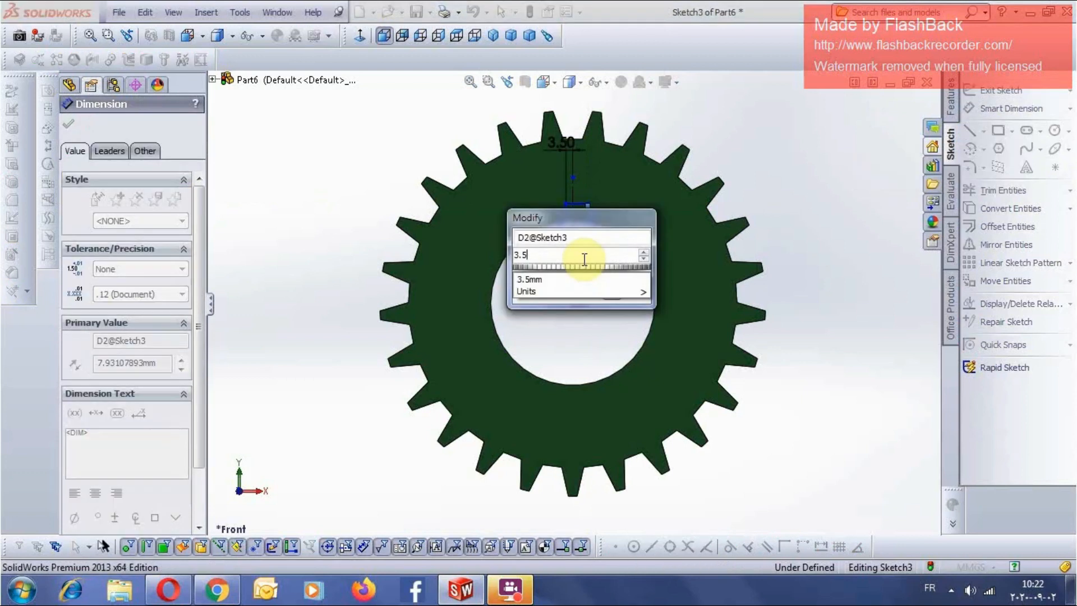
{"action": "key", "text": "Return"}
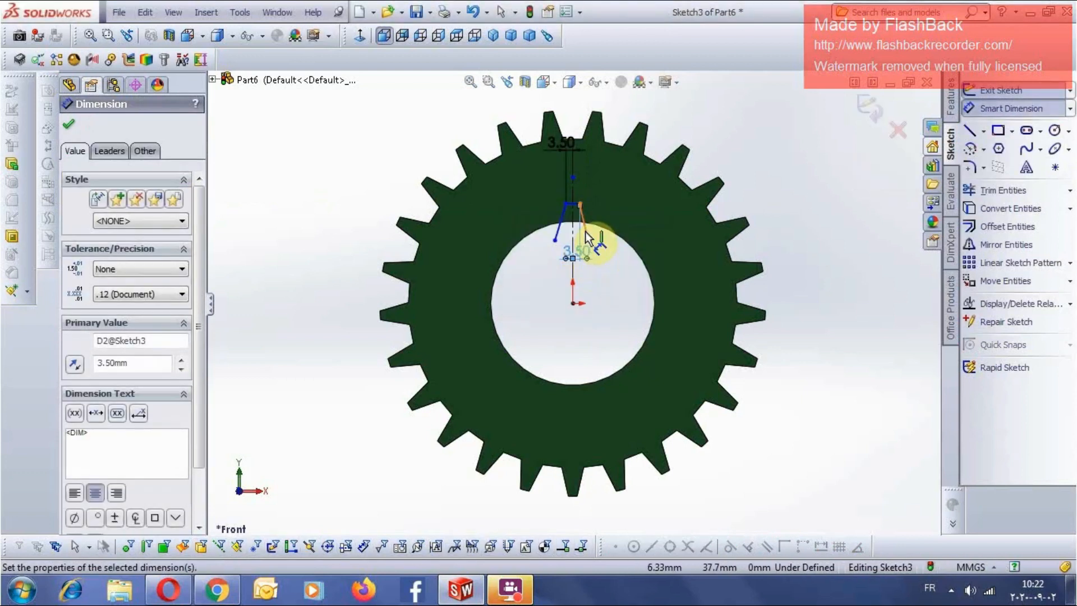
{"action": "left_click", "coordinate": [585, 232]}
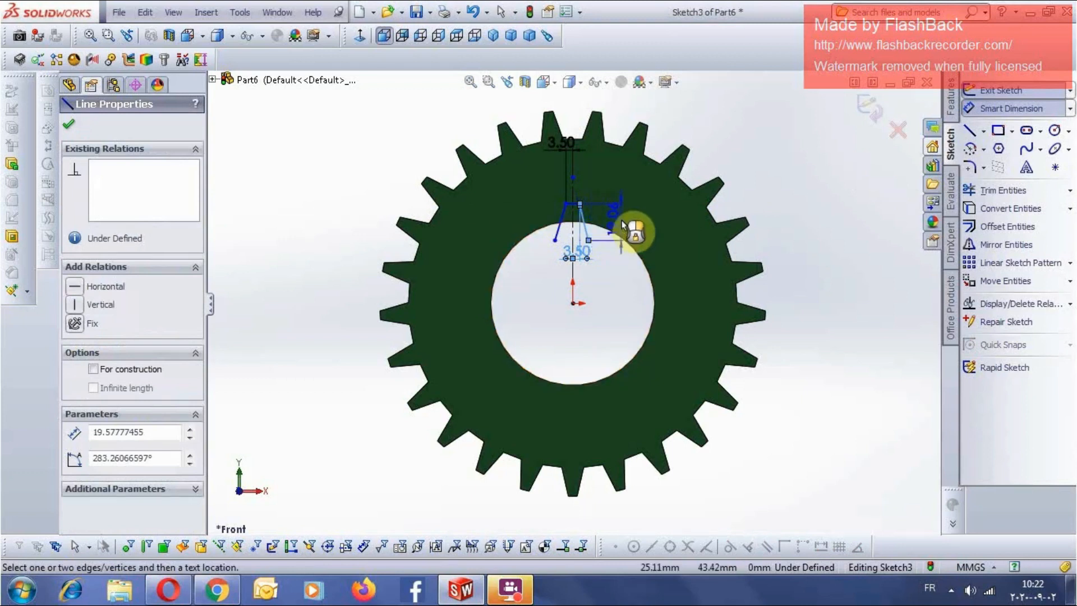
{"action": "left_click", "coordinate": [575, 204]}
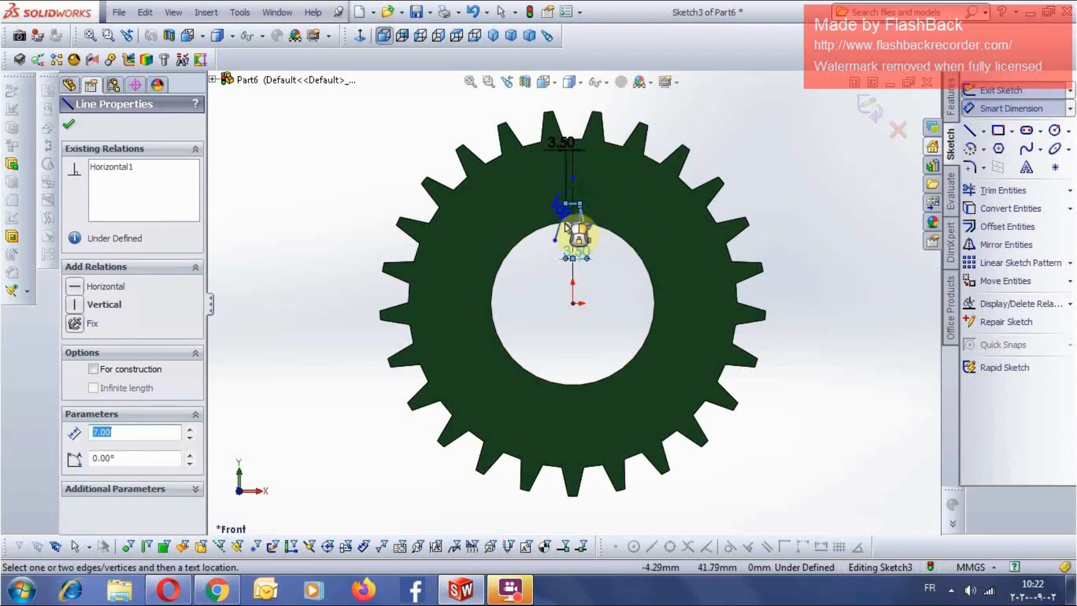
{"action": "left_click", "coordinate": [570, 227]}
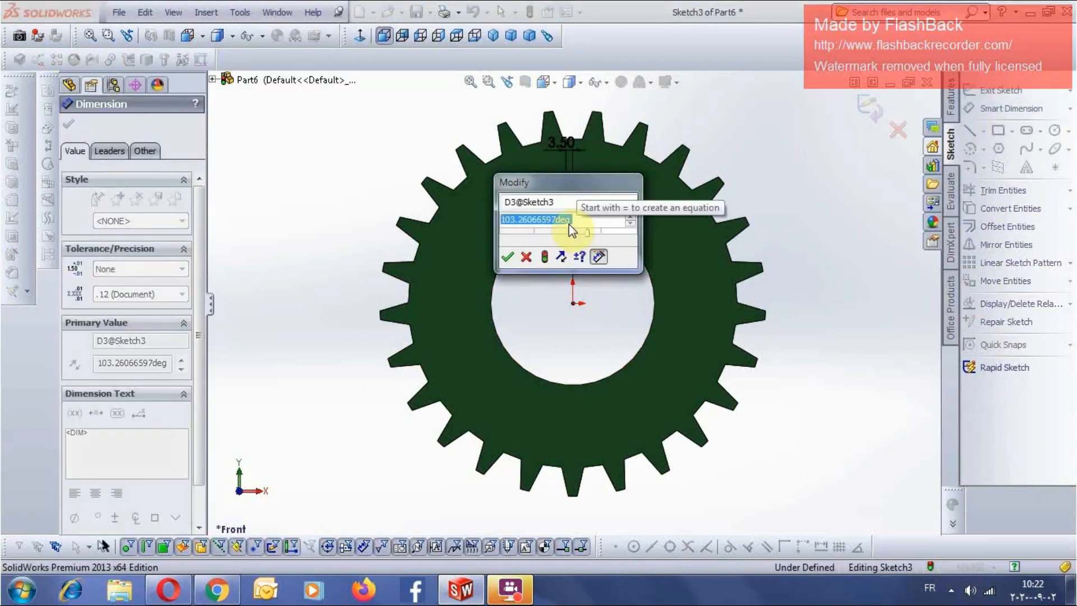
{"action": "type", "text": "120"}
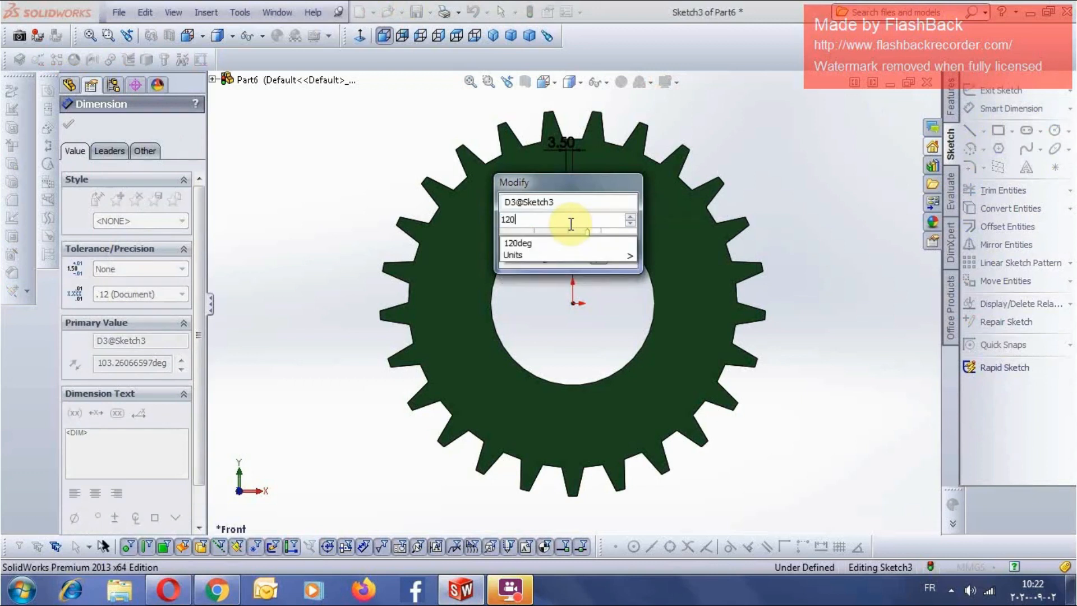
{"action": "key", "text": "Return"}
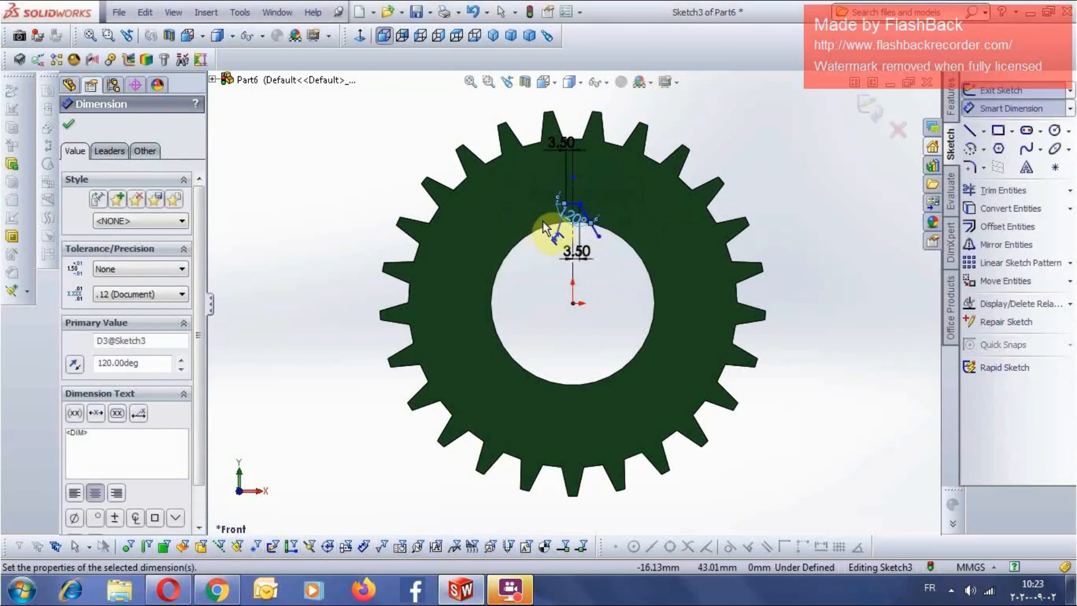
- Dimension the angle between the trapezoid's short upper edge and its left leg as 120°
{"action": "left_click", "coordinate": [574, 204]}
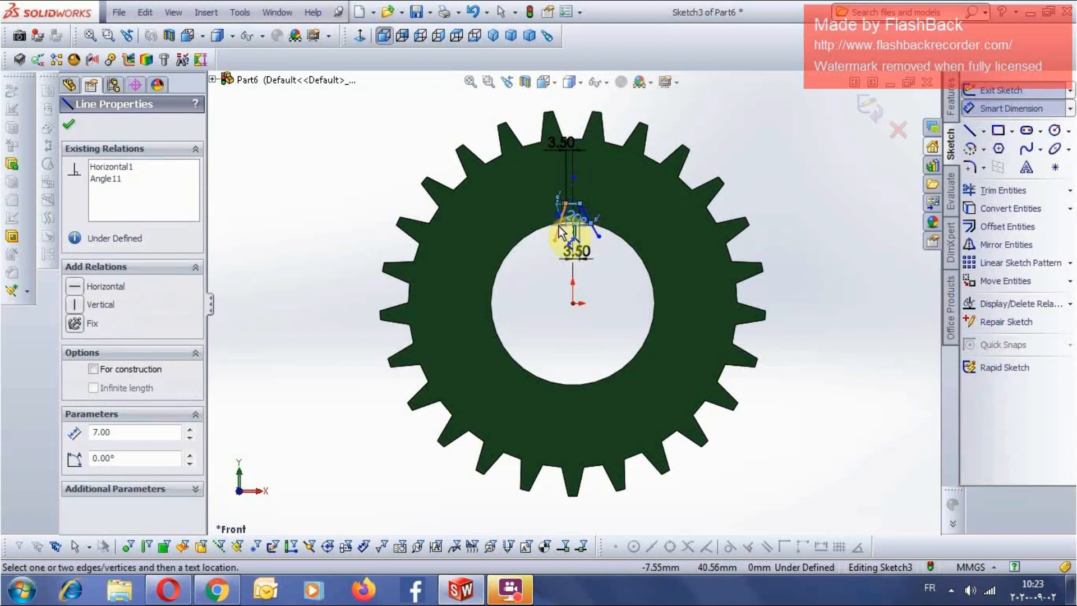
{"action": "left_click", "coordinate": [559, 227]}
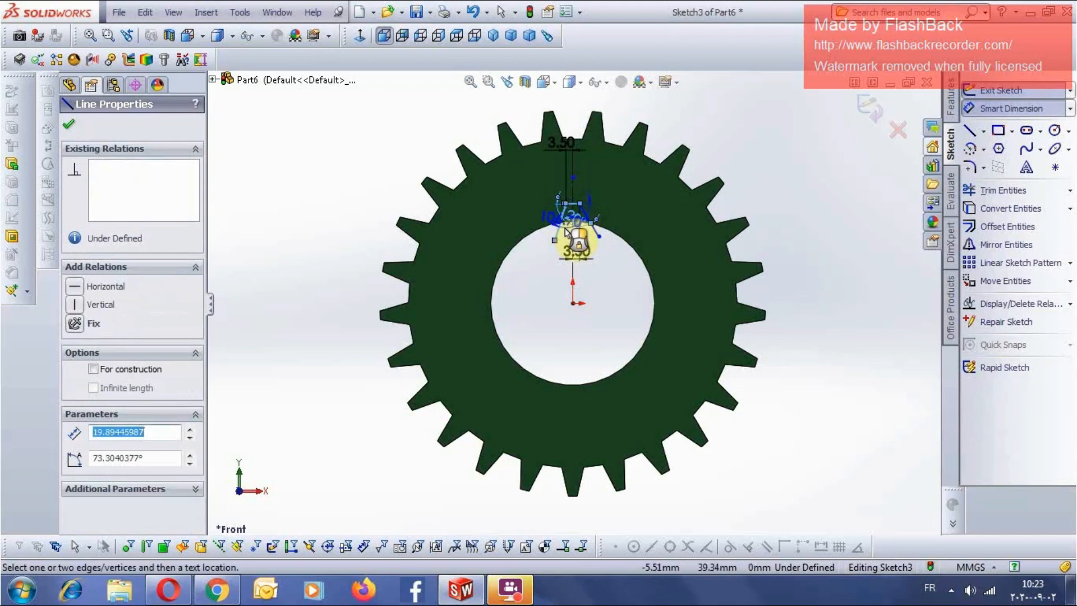
{"action": "left_click", "coordinate": [578, 231]}
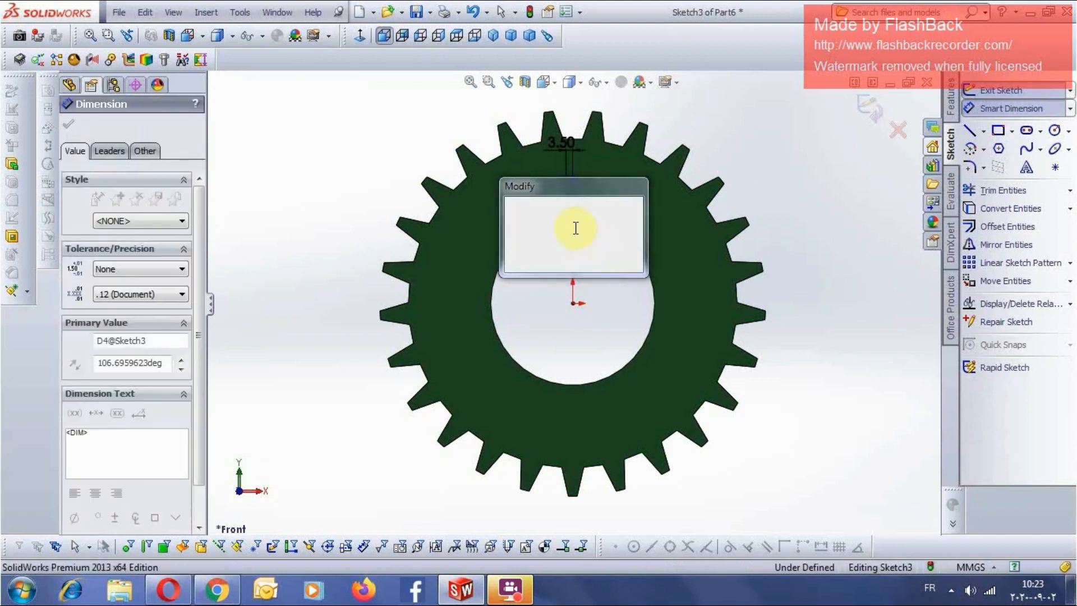
{"action": "type", "text": "12"}
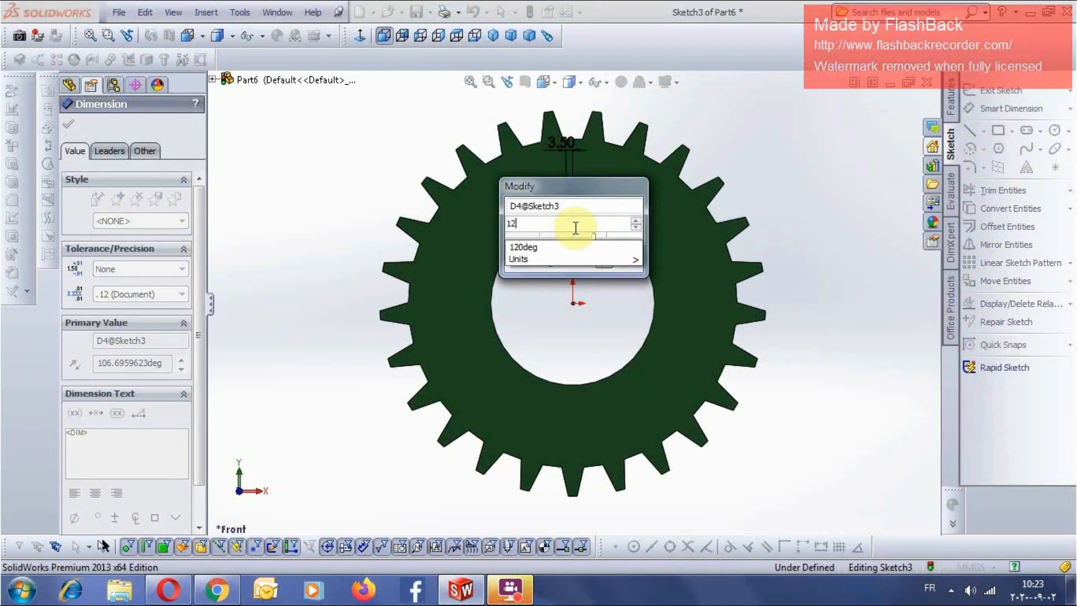
{"action": "type", "text": "0"}
{"action": "key", "text": "Return"}
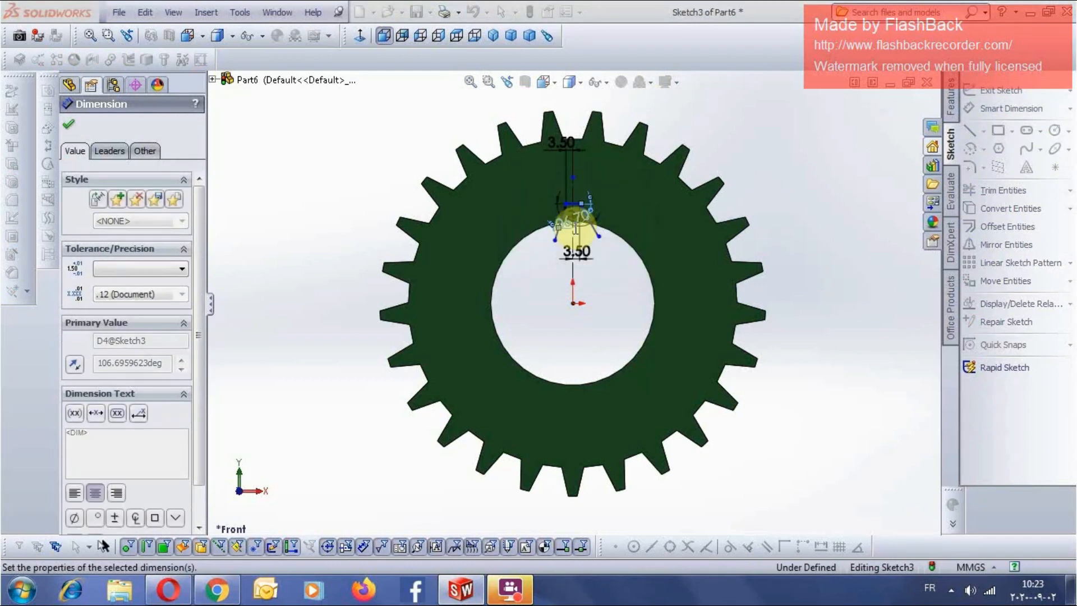
- Close the trapezoid with a line about 27 mm long joining the lower ends of its two legs
{"action": "left_click", "coordinate": [971, 129]}
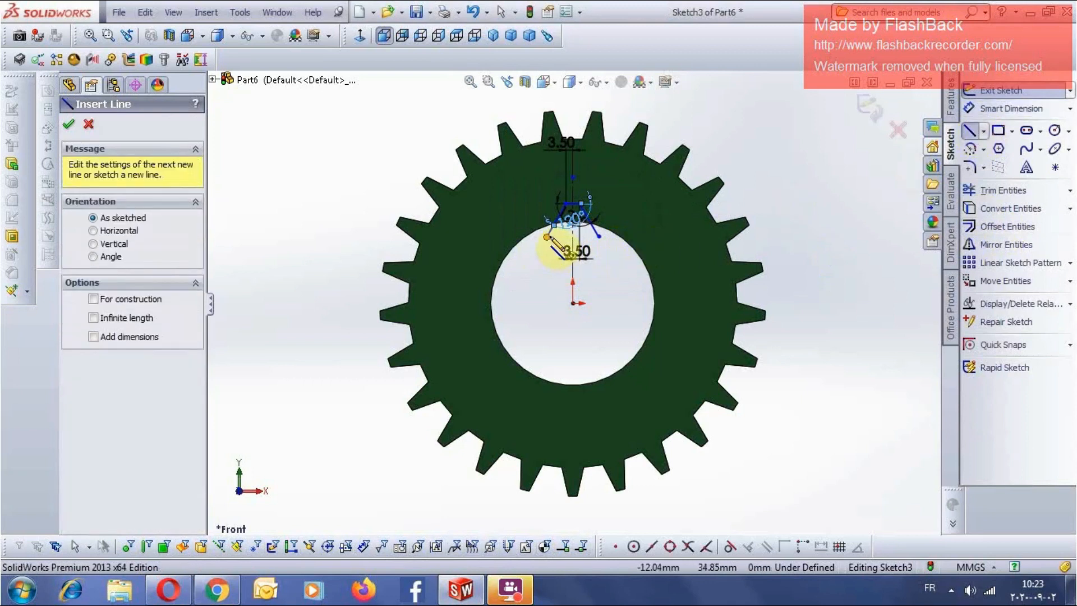
{"action": "left_click", "coordinate": [548, 238]}
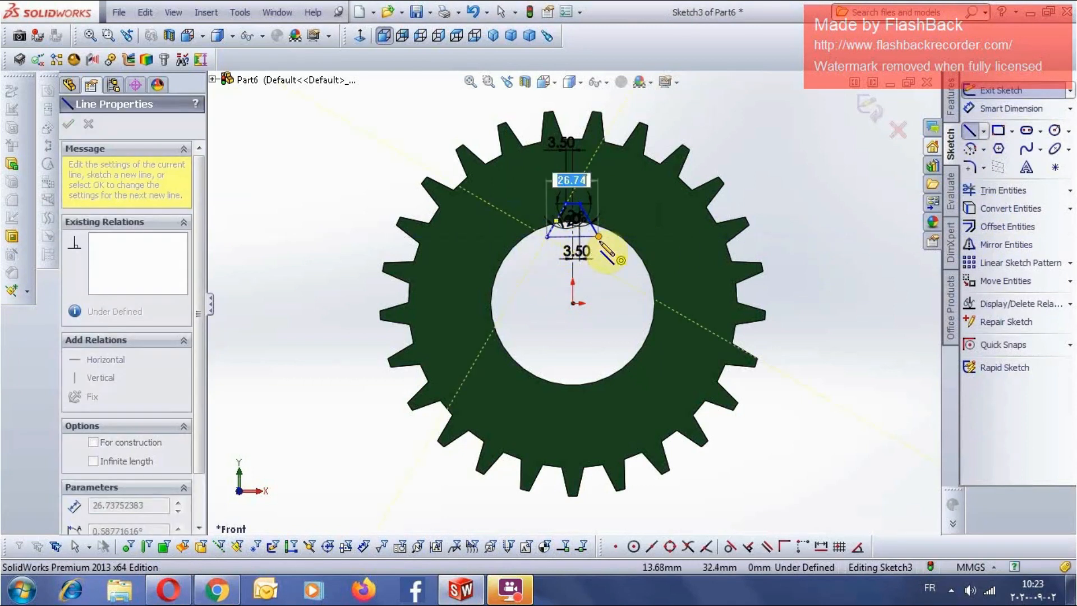
{"action": "left_click", "coordinate": [599, 237]}
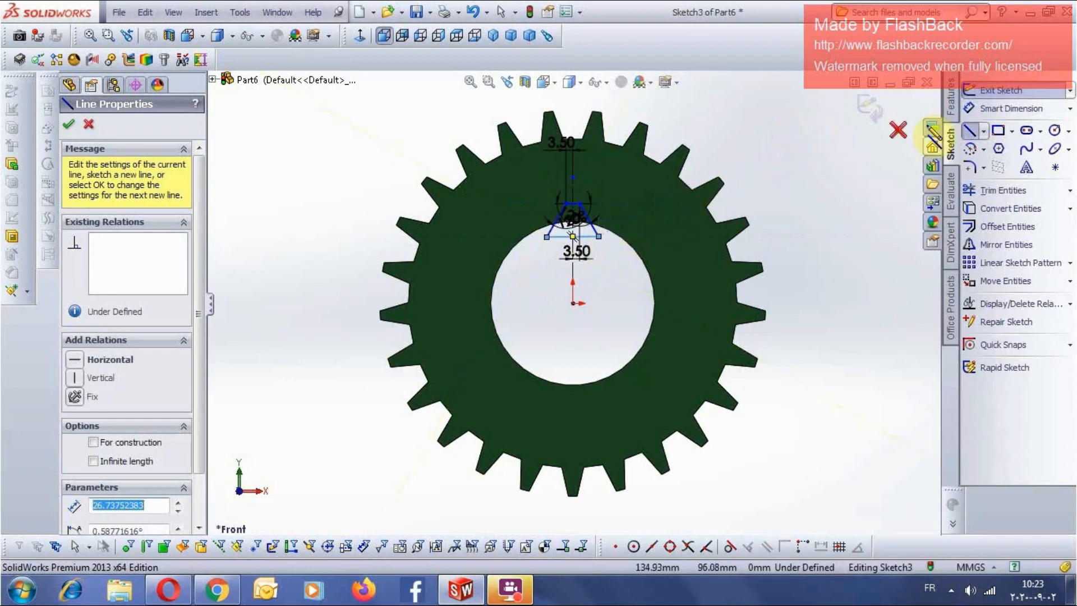
- Dimension the vertical distance from the trapezoid's short upper edge to the origin as 45 mm
{"action": "left_click", "coordinate": [989, 107]}
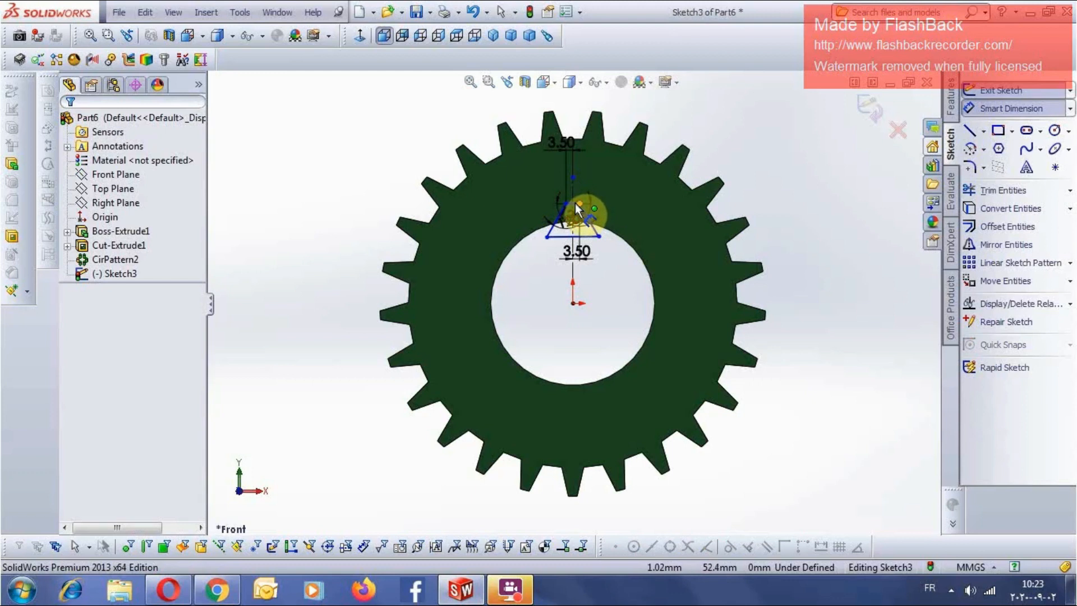
{"action": "left_click", "coordinate": [574, 203]}
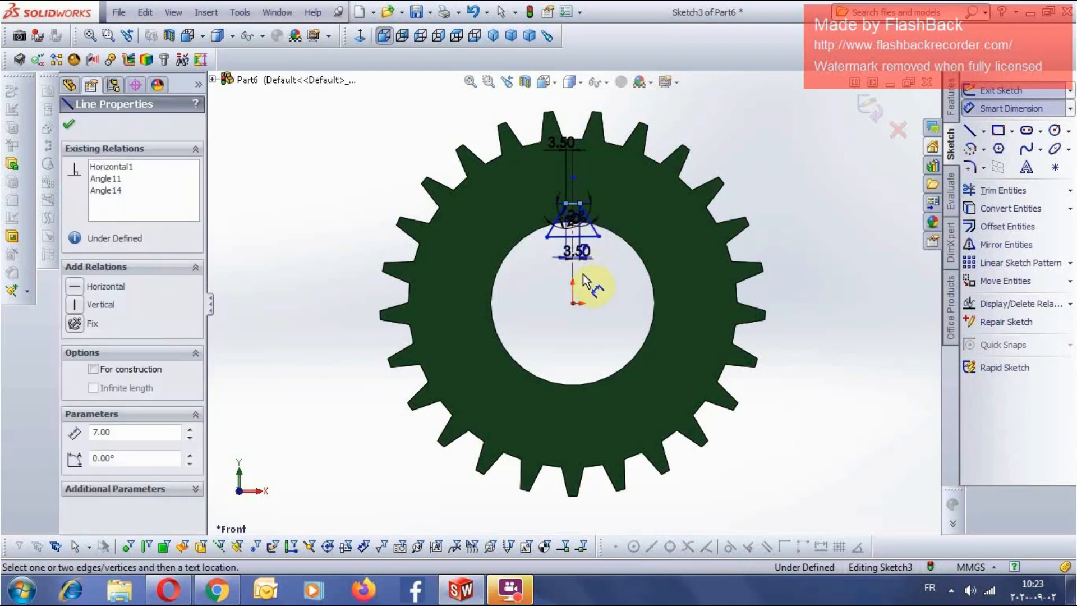
{"action": "left_click", "coordinate": [575, 303]}
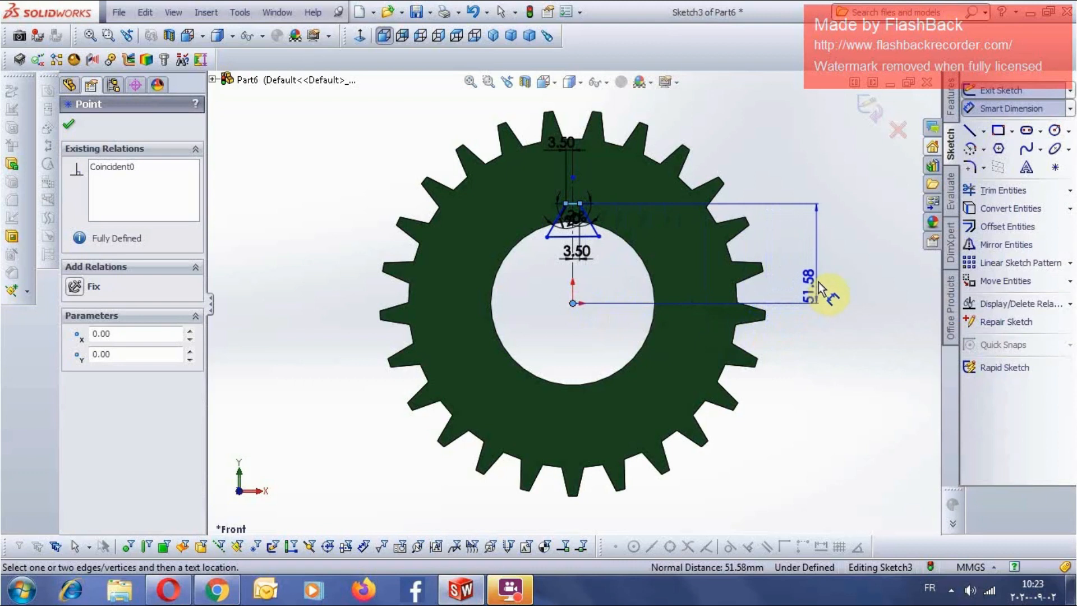
{"action": "left_click", "coordinate": [818, 275]}
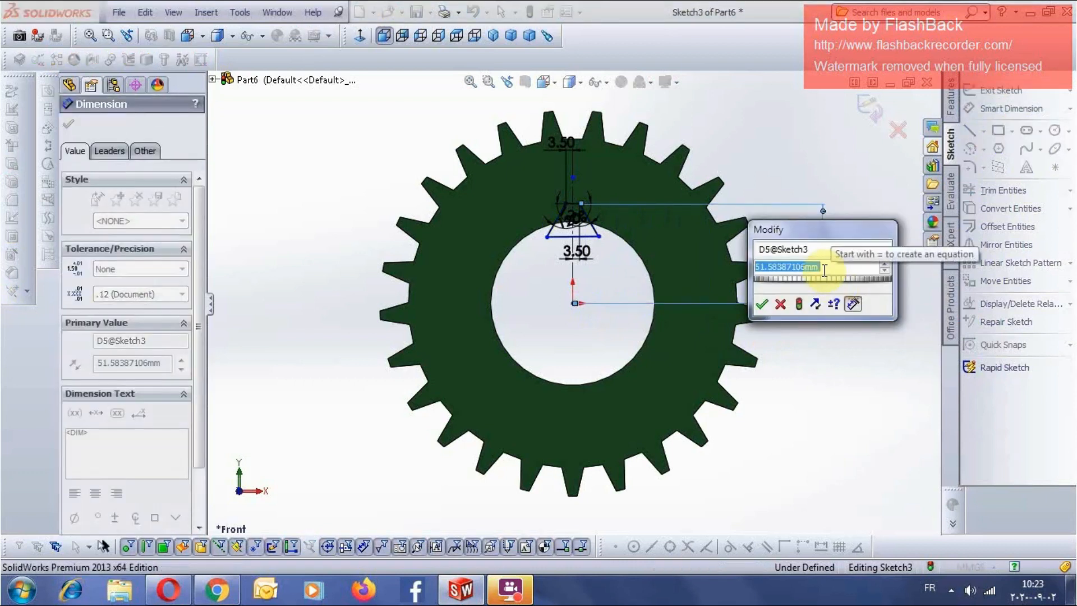
{"action": "type", "text": "45"}
{"action": "key", "text": "Return"}
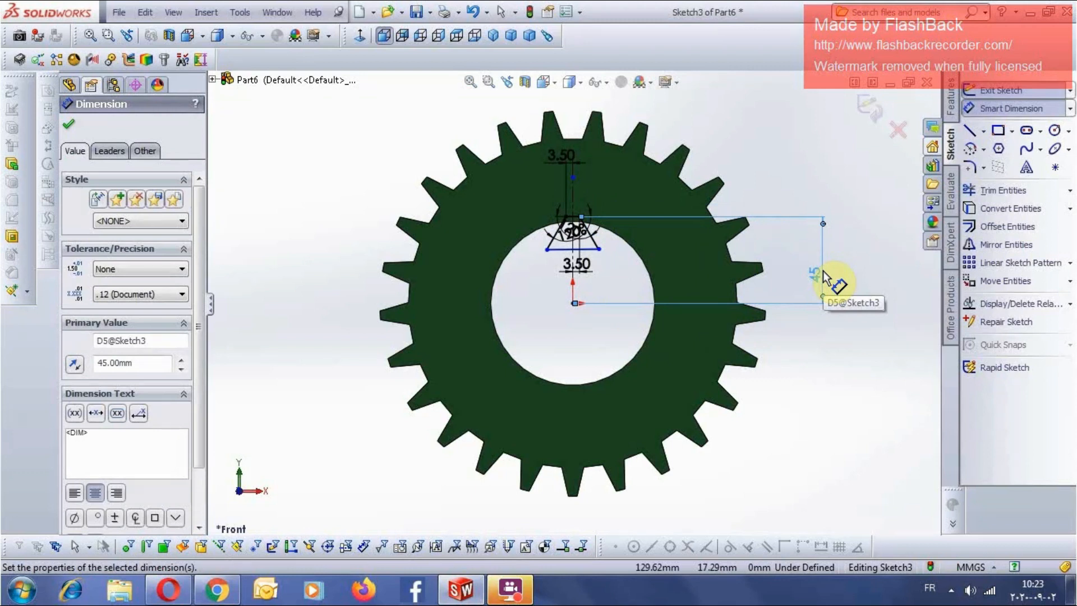
- Set the distance between the trapezoid's short upper edge and the origin to 48 mm
{"action": "double_click", "coordinate": [822, 276]}
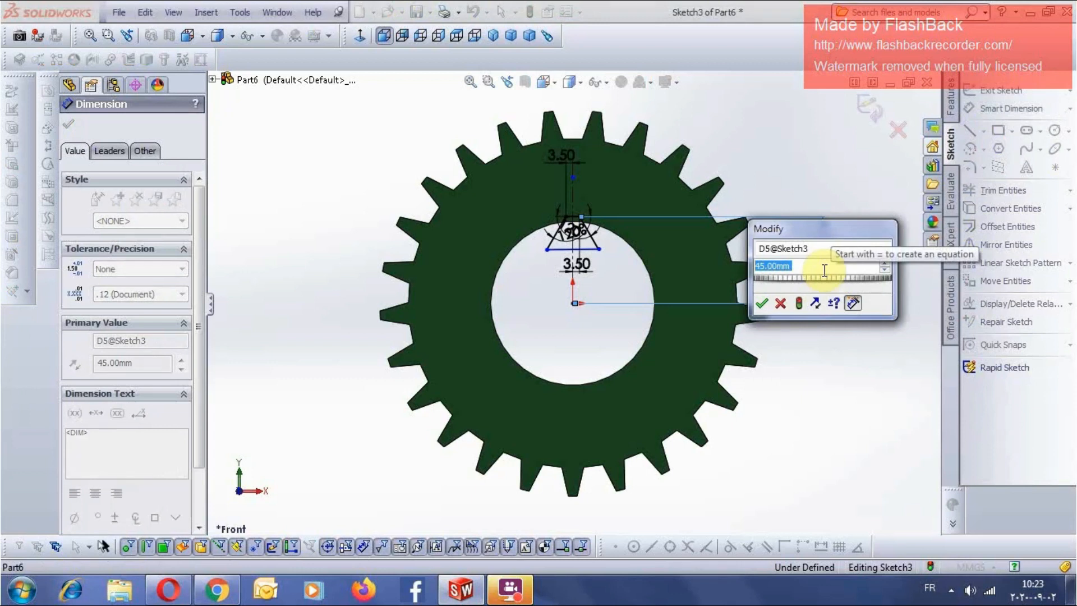
{"action": "type", "text": "48"}
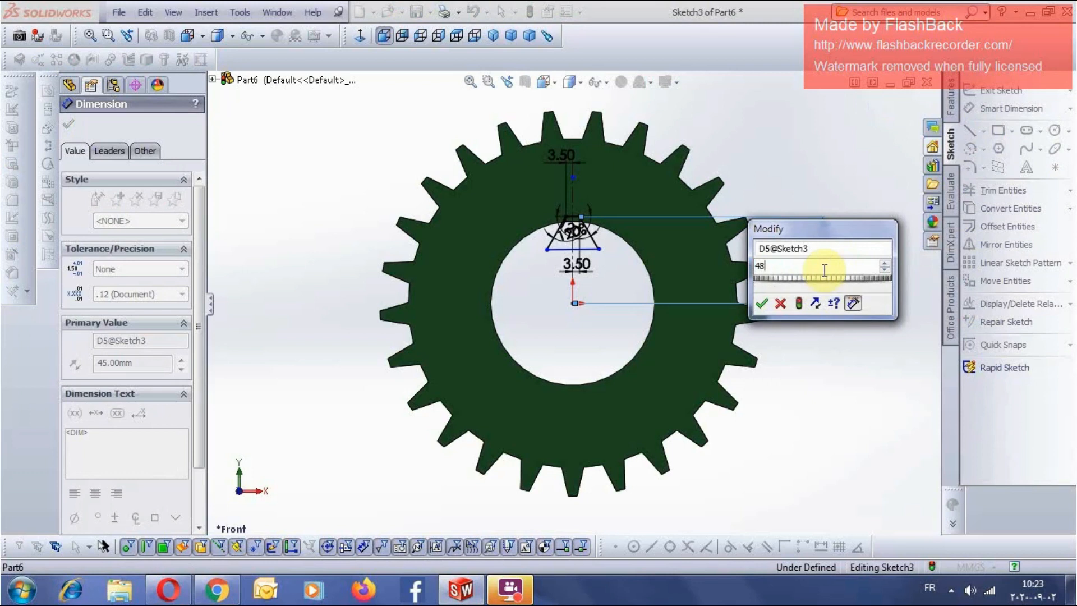
{"action": "key", "text": "Return"}
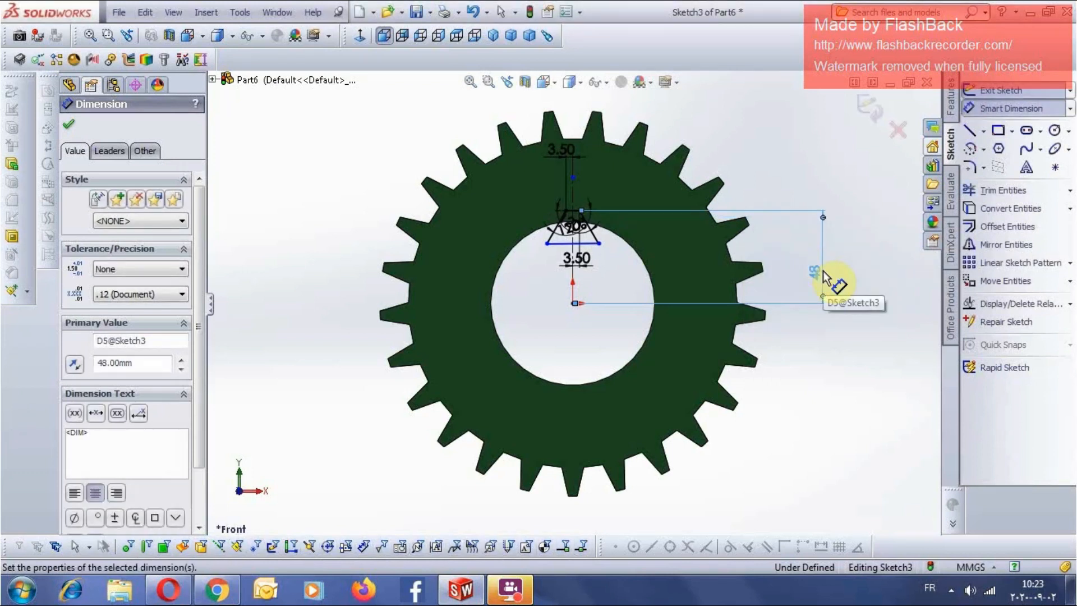
{"action": "key", "text": "Escape"}
- Cut the trapezoid profile into the gear's bore with a blind Extruded Cut 85 mm deep
{"action": "left_click", "coordinate": [951, 106]}
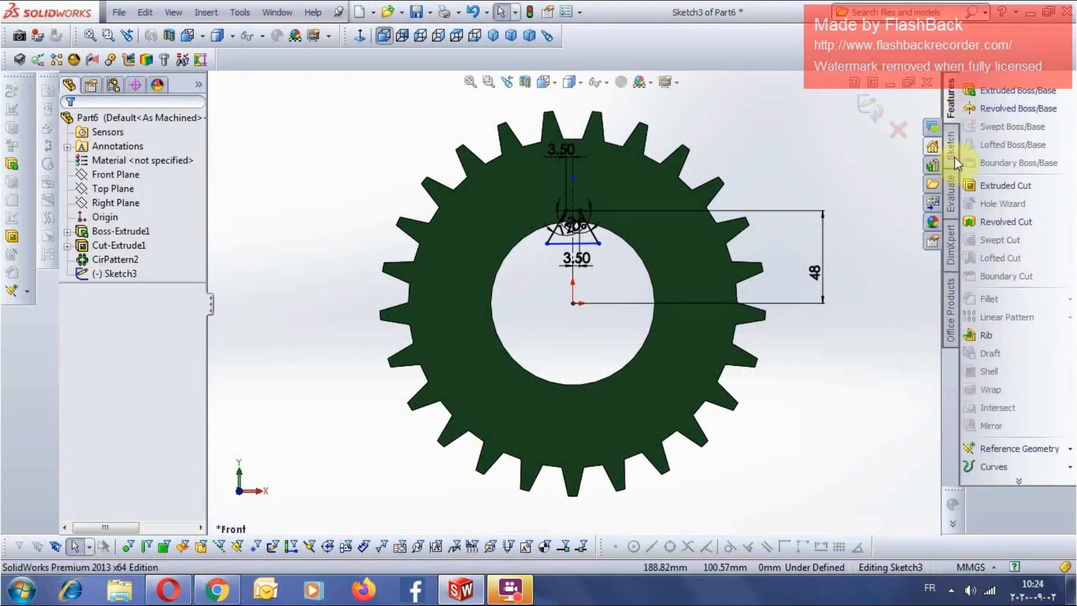
{"action": "left_click", "coordinate": [981, 181]}
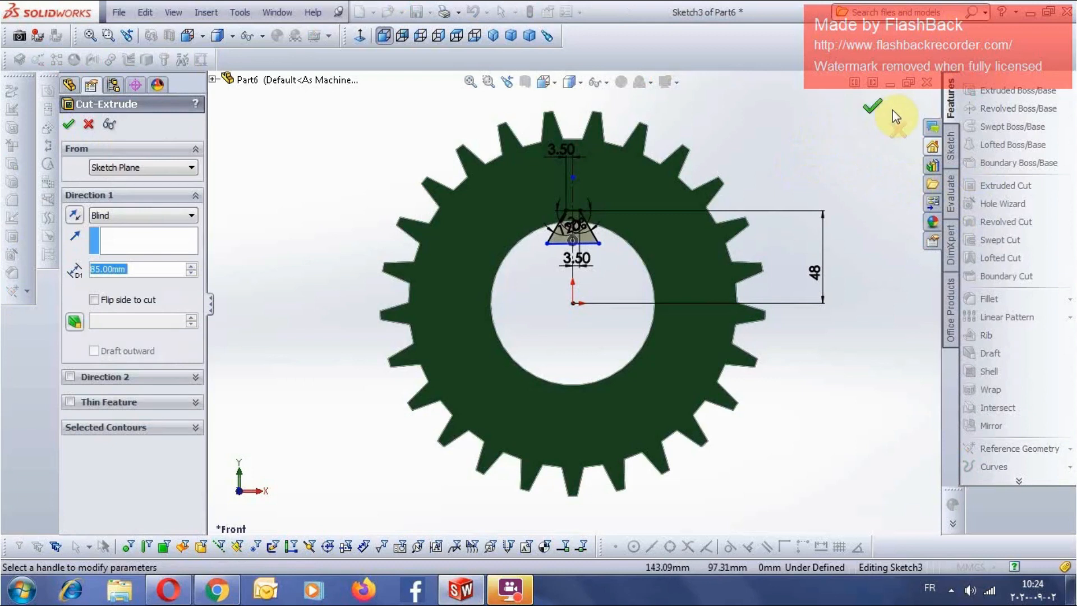
{"action": "left_click", "coordinate": [874, 109]}
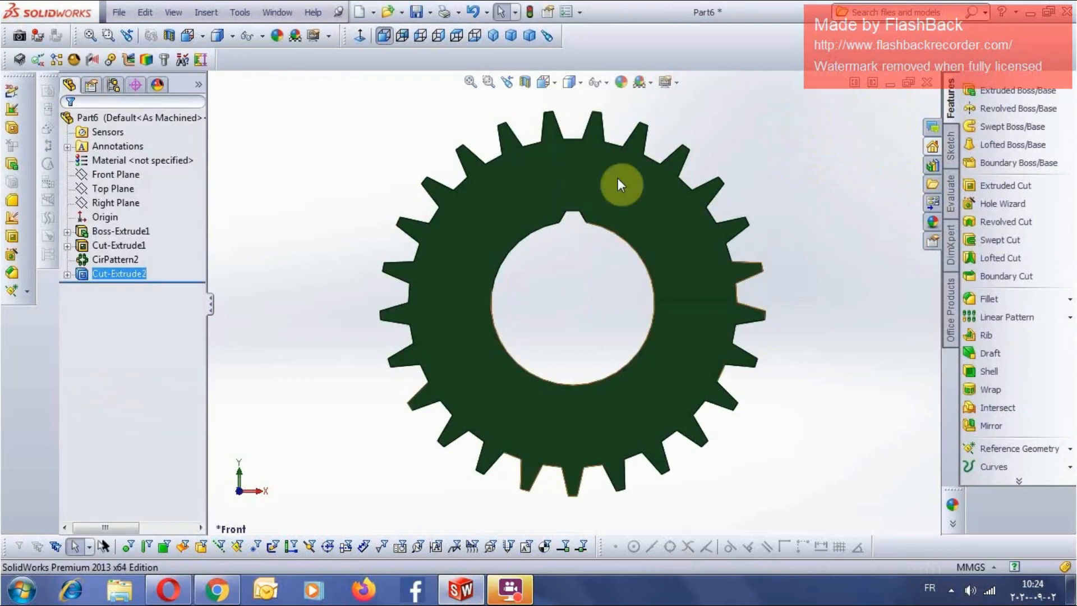
- Start a circular pattern of the bore notch cut, using the bore's circular edge as the rotation reference
{"action": "left_click", "coordinate": [597, 224]}
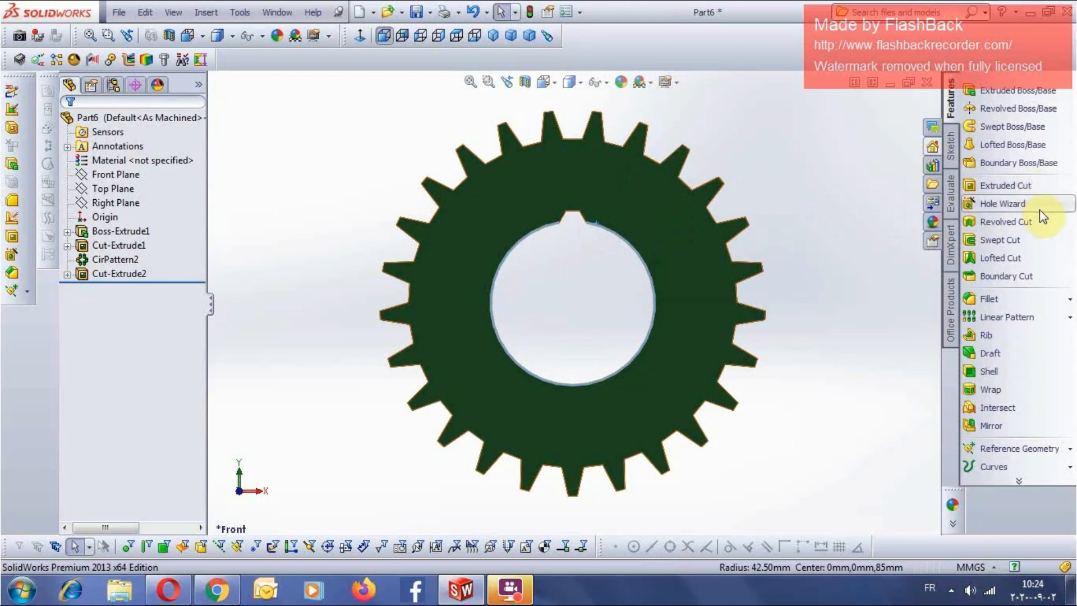
{"action": "left_click", "coordinate": [1070, 317]}
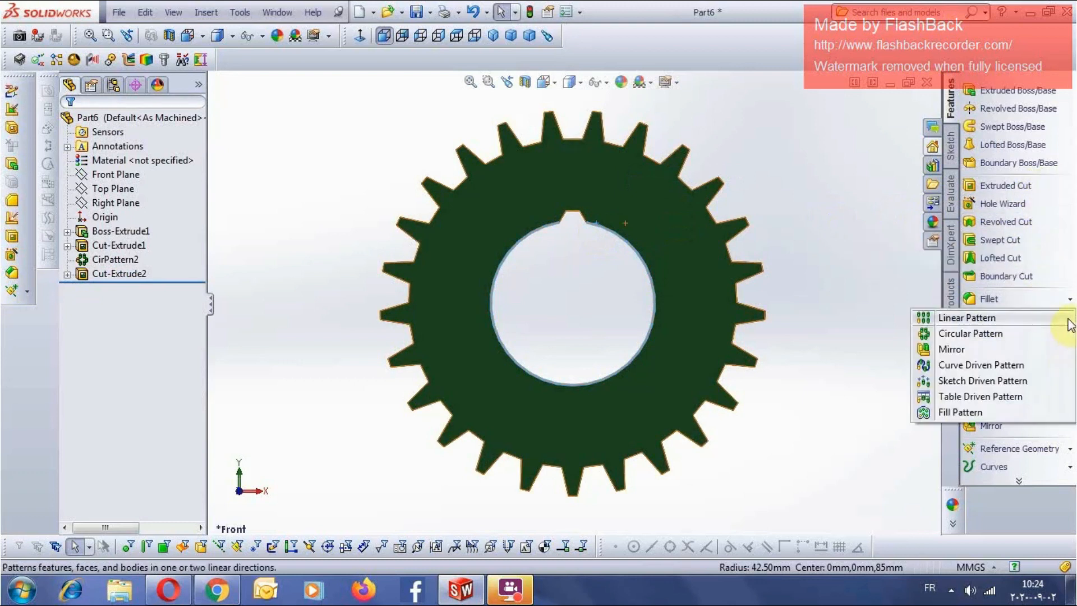
{"action": "left_click", "coordinate": [986, 334]}
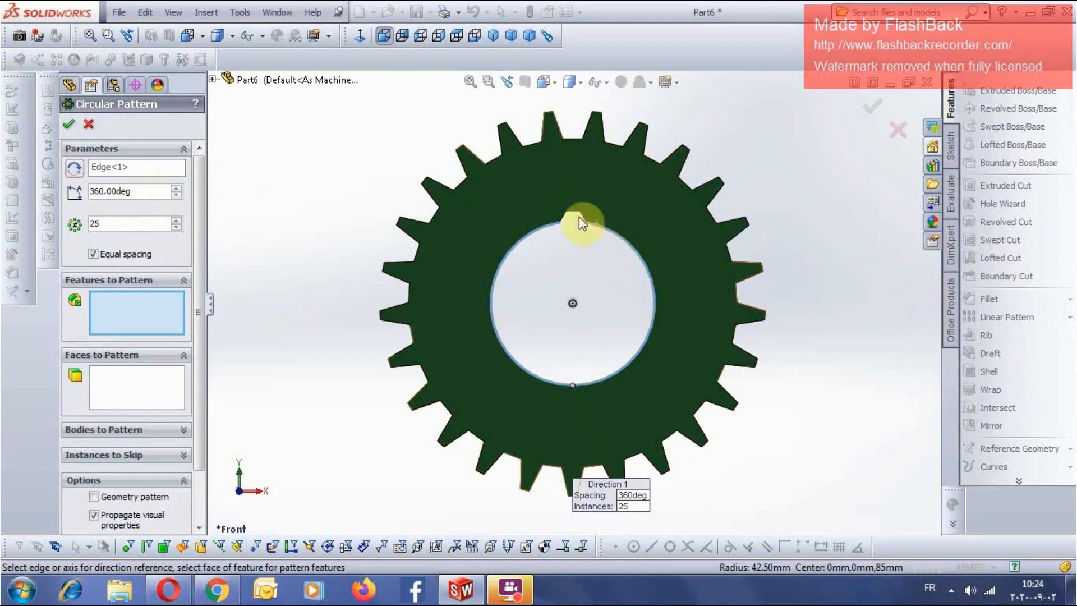
{"action": "middle_click_drag", "start_coordinate": [579, 221], "coordinate": [804, 206]}
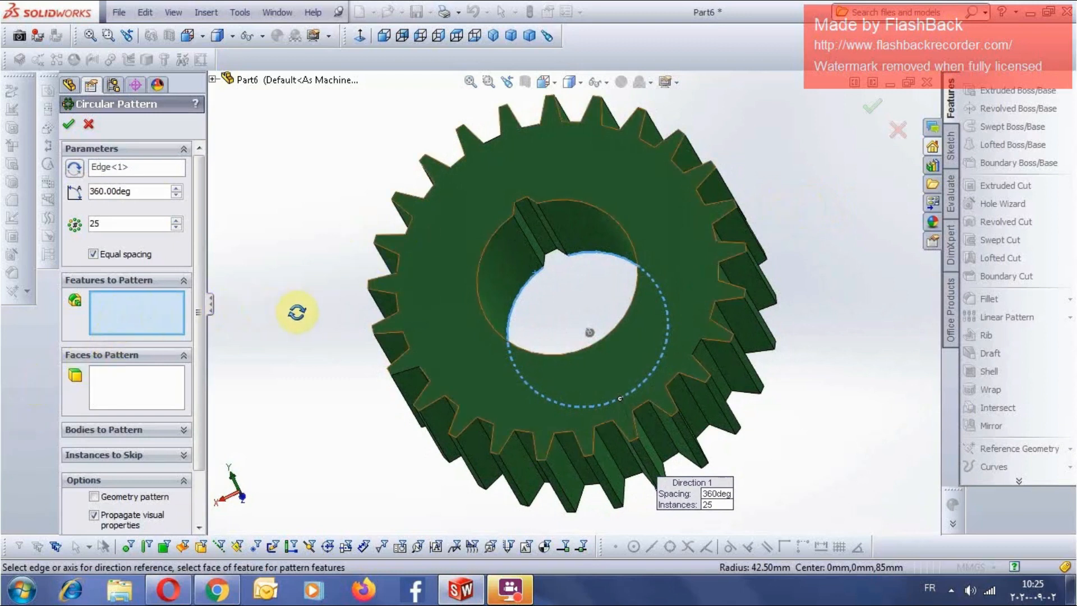
{"action": "right_click", "coordinate": [281, 314]}
{"action": "right_click", "coordinate": [294, 257]}
{"action": "left_click", "coordinate": [521, 234]}
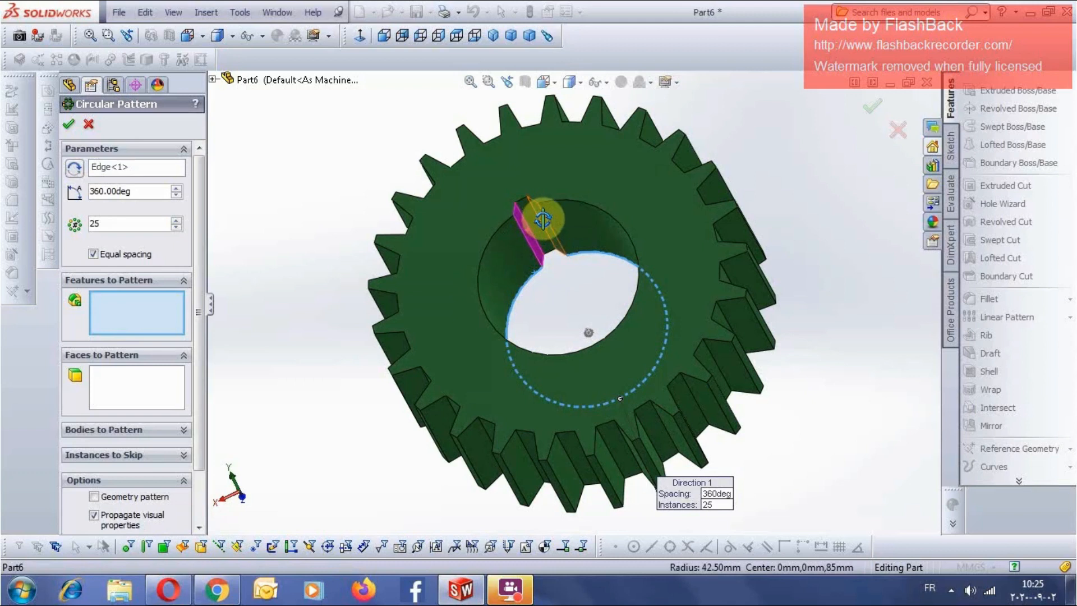
{"action": "right_click", "coordinate": [125, 319]}
{"action": "right_click", "coordinate": [303, 188]}
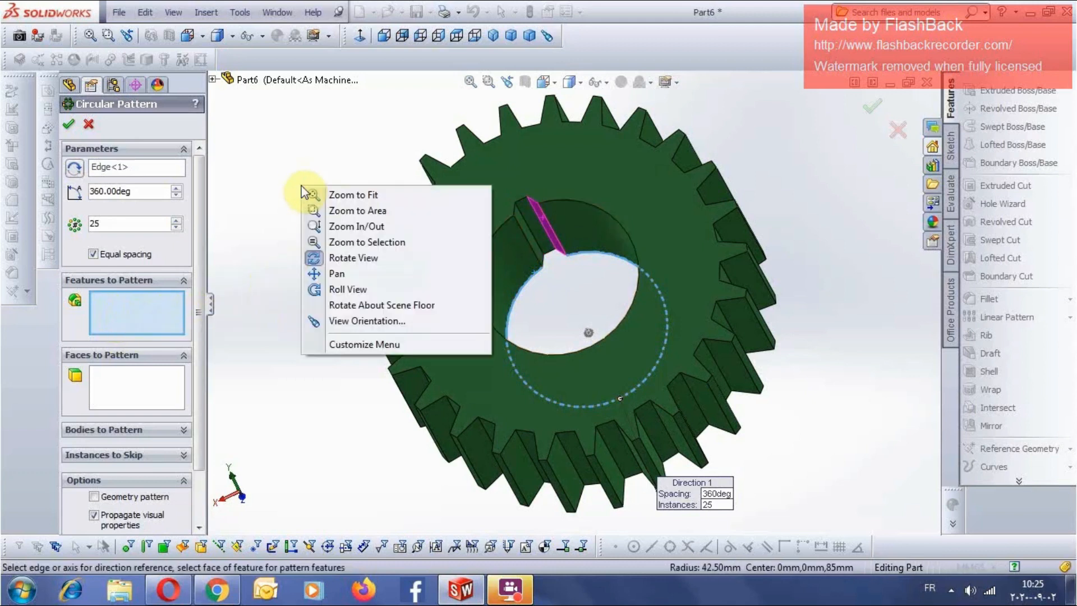
{"action": "left_click", "coordinate": [326, 260]}
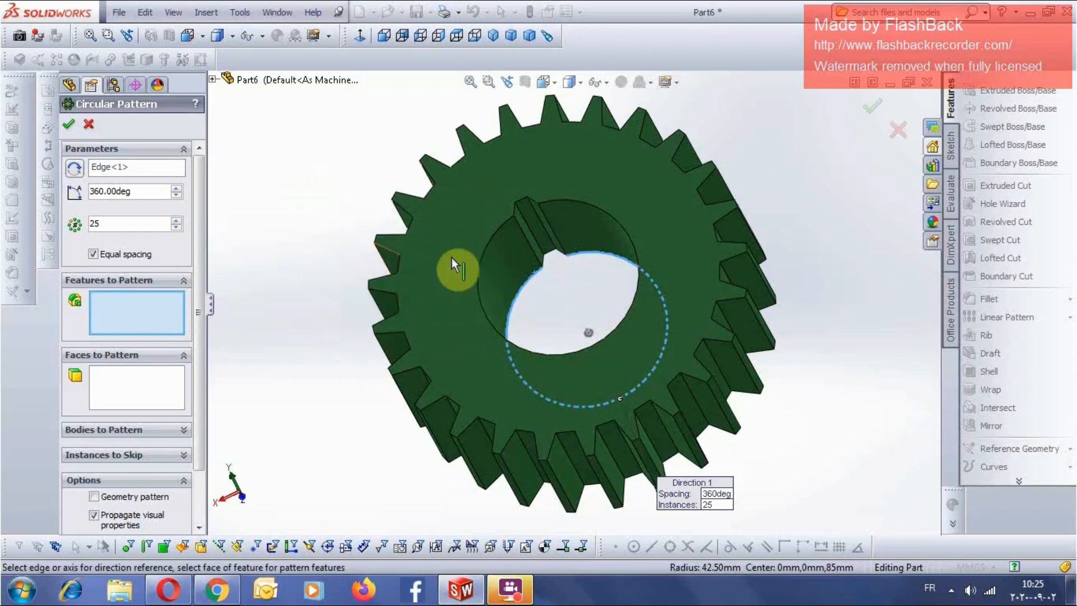
{"action": "left_click", "coordinate": [522, 229]}
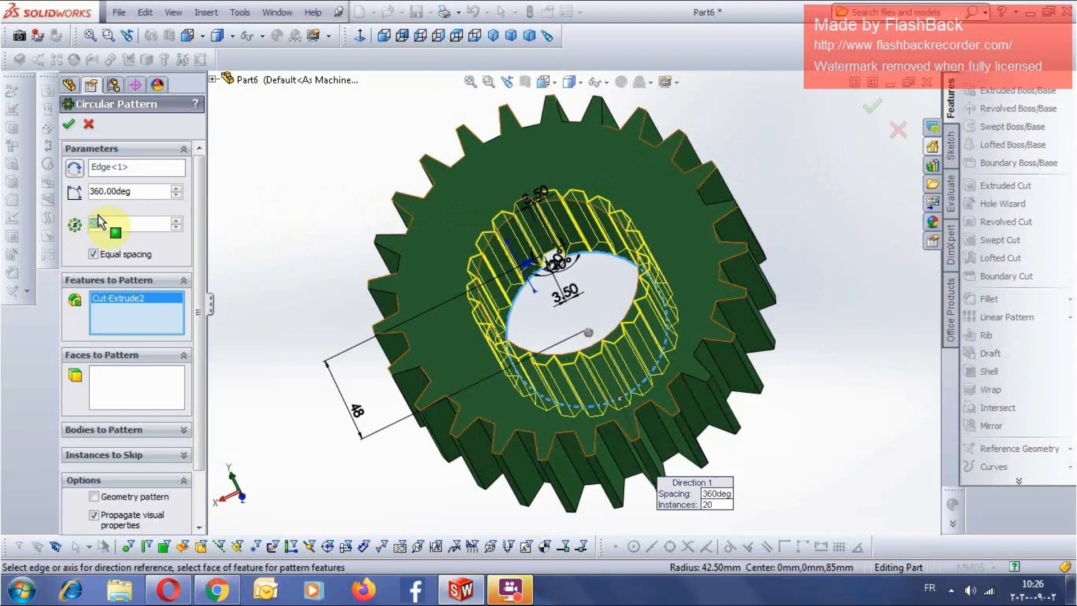
- Set the circular pattern to 18 equally spaced instances over 360° and create it
{"action": "type", "text": "1"}
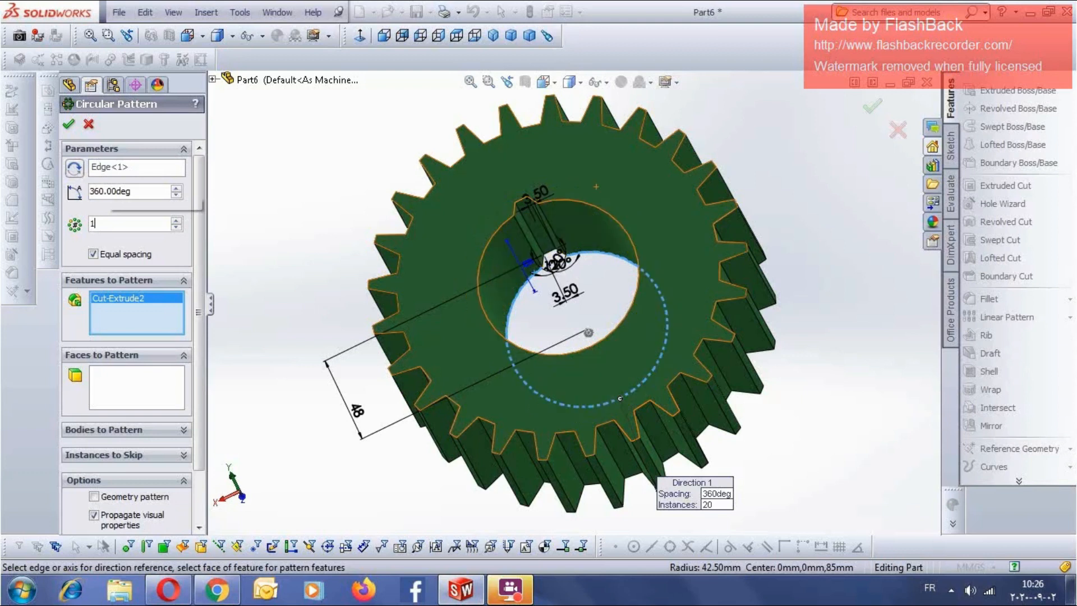
{"action": "type", "text": "8"}
{"action": "key", "text": "Return"}
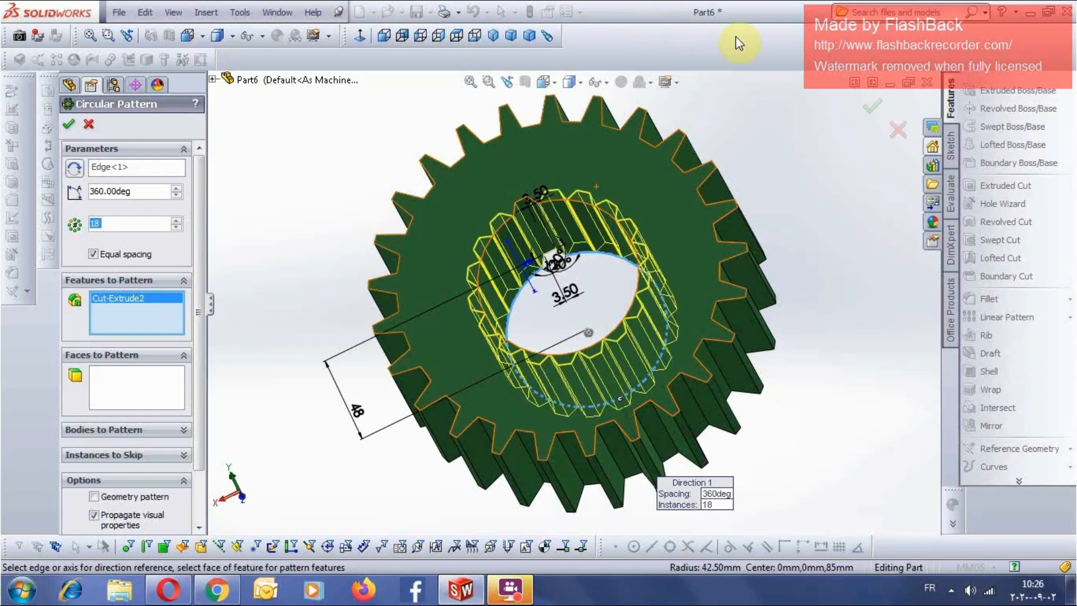
{"action": "left_click", "coordinate": [871, 111]}
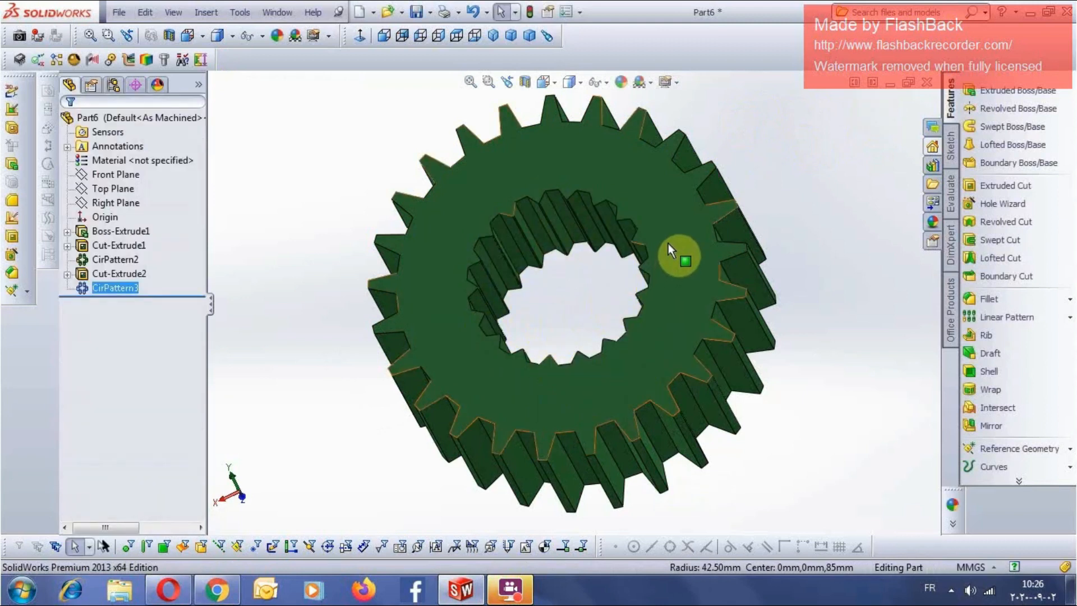
- Examine the finished gear's outer teeth and the notches around its bore, close up and as a whole
{"action": "scroll", "coordinate": [615, 161], "scroll_direction": "up", "scroll_amount": 1}
{"action": "scroll", "coordinate": [617, 163], "scroll_direction": "down", "scroll_amount": 1}
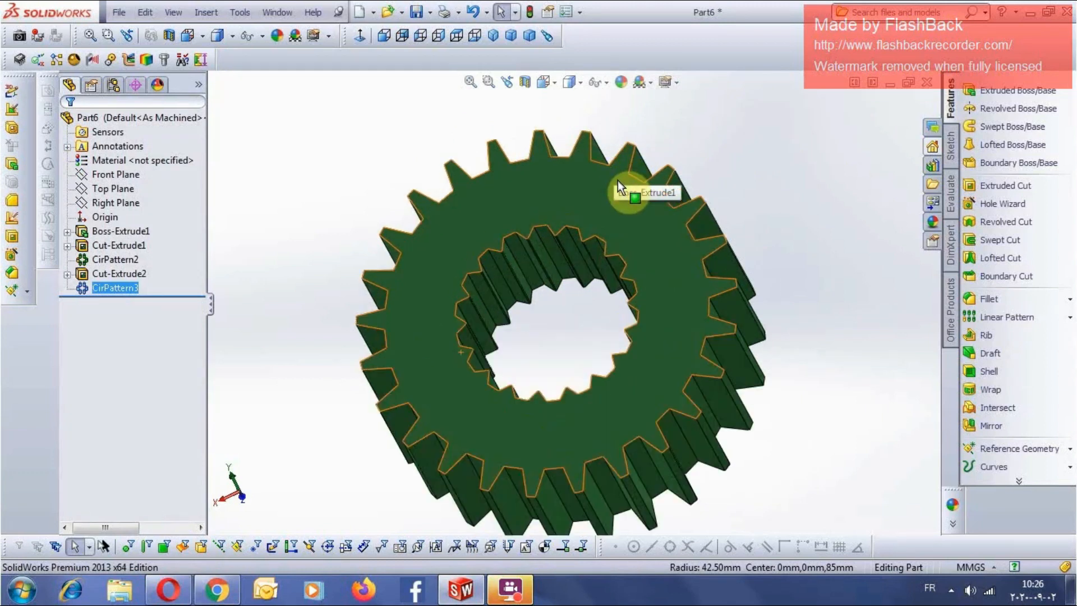
{"action": "scroll", "coordinate": [618, 183], "scroll_direction": "down", "scroll_amount": 2}
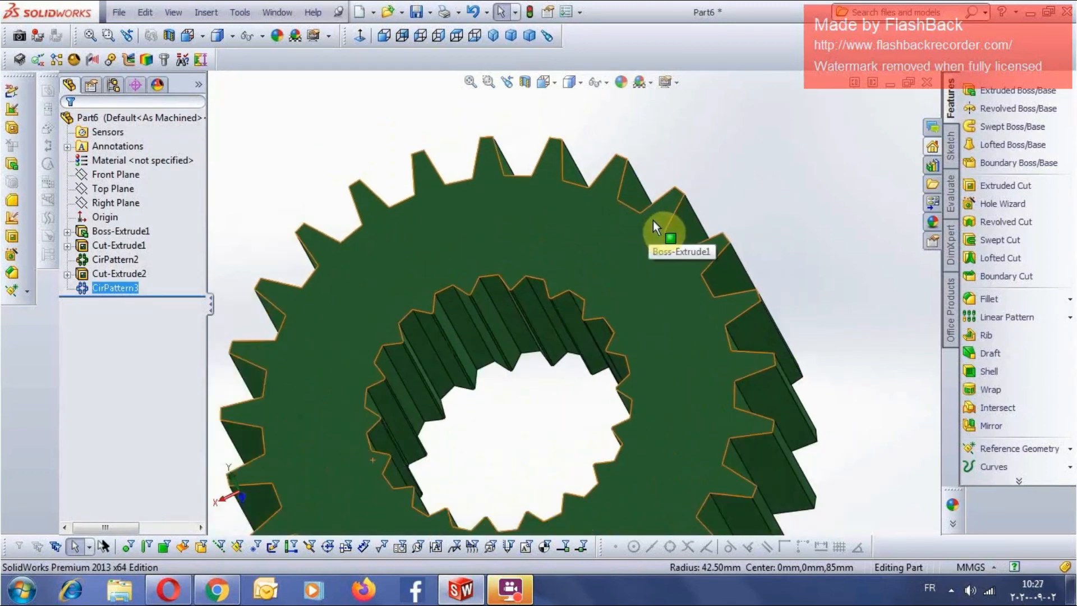
{"action": "scroll", "coordinate": [653, 220], "scroll_direction": "up", "scroll_amount": 1}
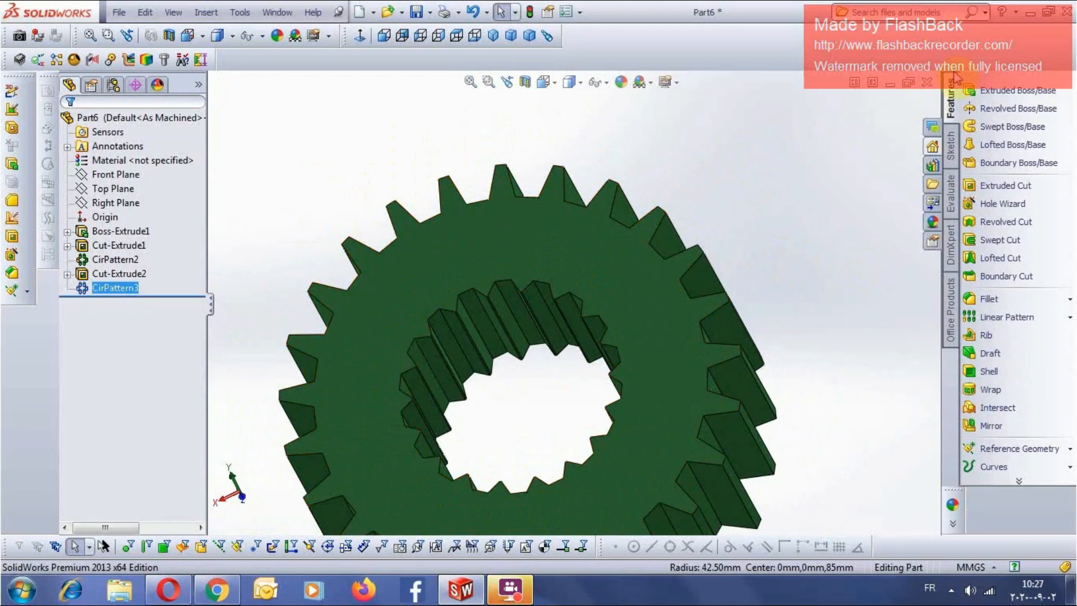
{"action": "scroll", "coordinate": [384, 176], "scroll_direction": "up", "scroll_amount": 1}
{"action": "scroll", "coordinate": [386, 180], "scroll_direction": "down", "scroll_amount": 5}
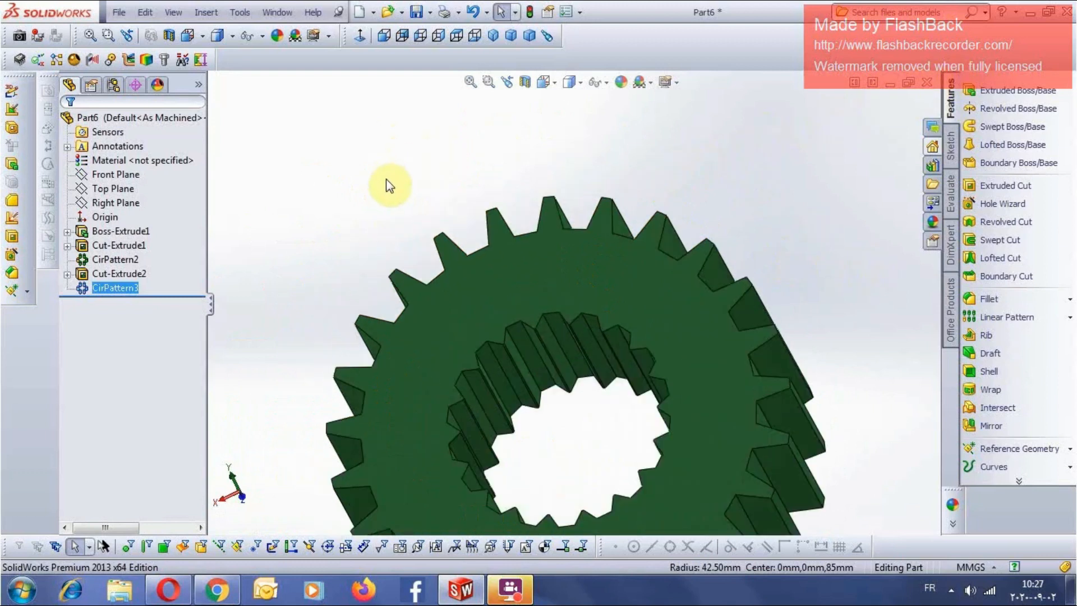
{"action": "scroll", "coordinate": [390, 206], "scroll_direction": "up", "scroll_amount": 8}
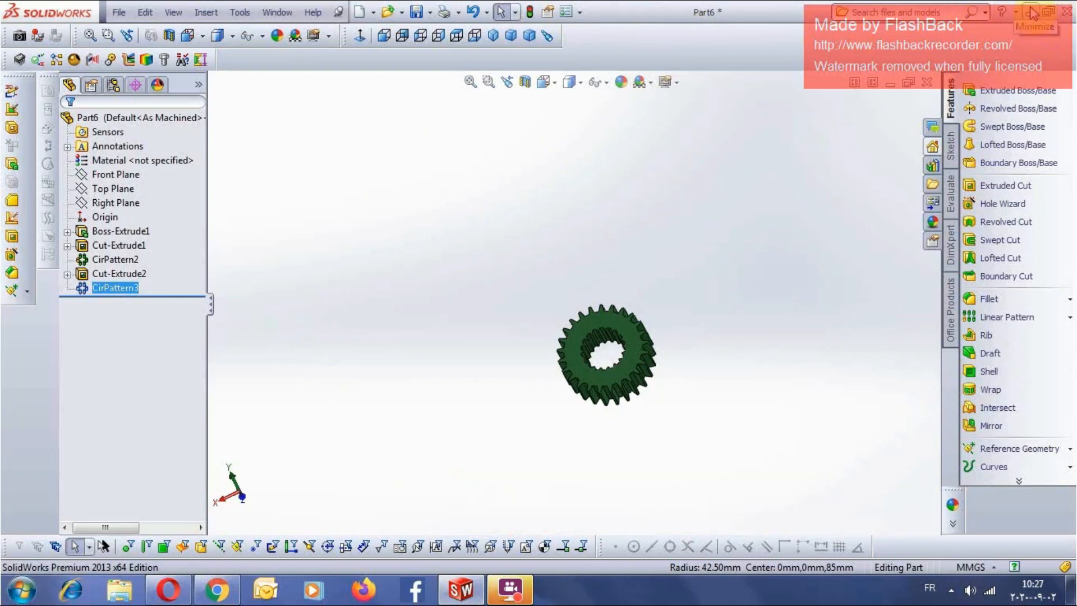
- Close the part, choosing to save all modified documents, and select Bureau as the save location
{"action": "left_click", "coordinate": [930, 82]}
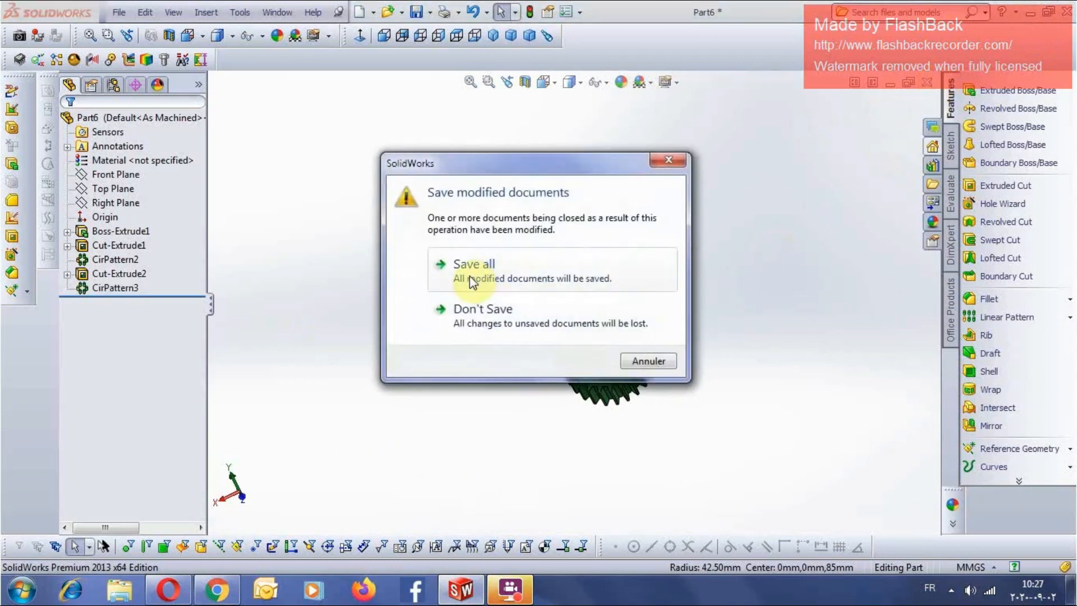
{"action": "left_click", "coordinate": [469, 276]}
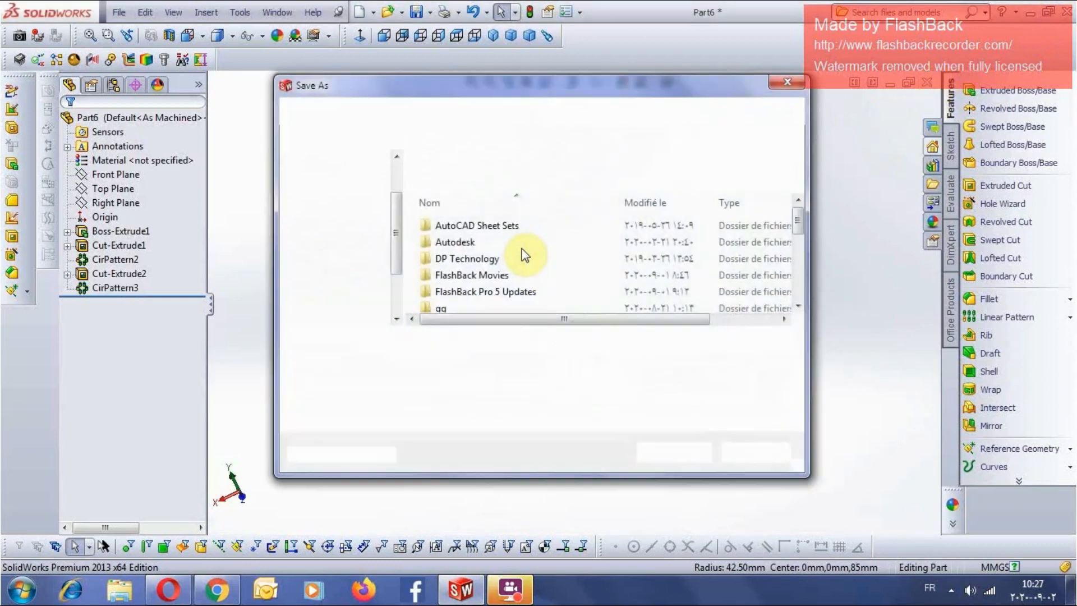
{"action": "left_click", "coordinate": [317, 182]}
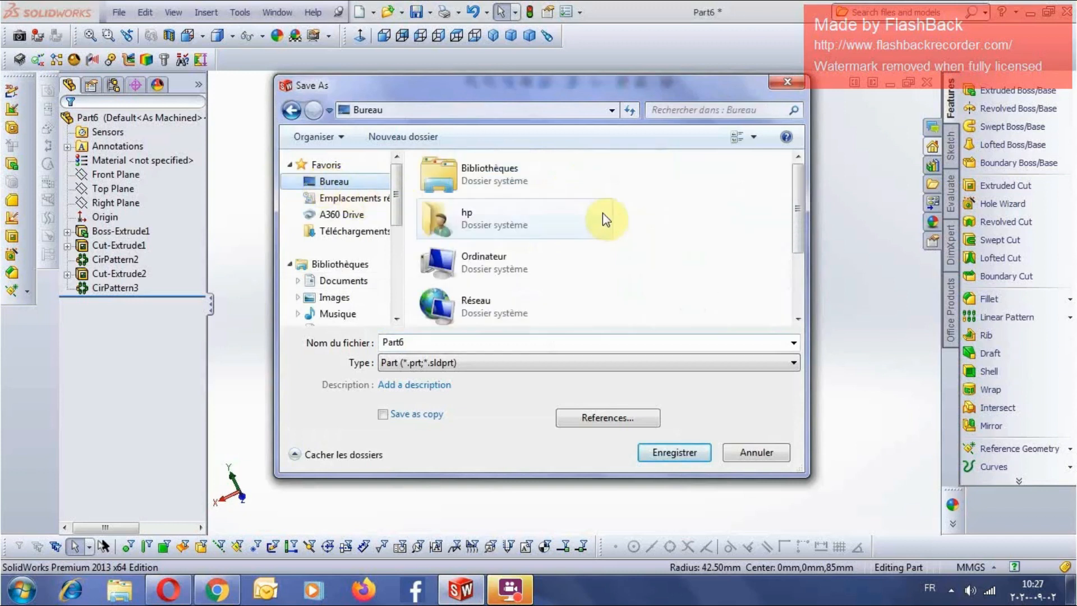
- Create a new folder named pin in Bureau and save the part in it as Part6
{"action": "right_click", "coordinate": [671, 261]}
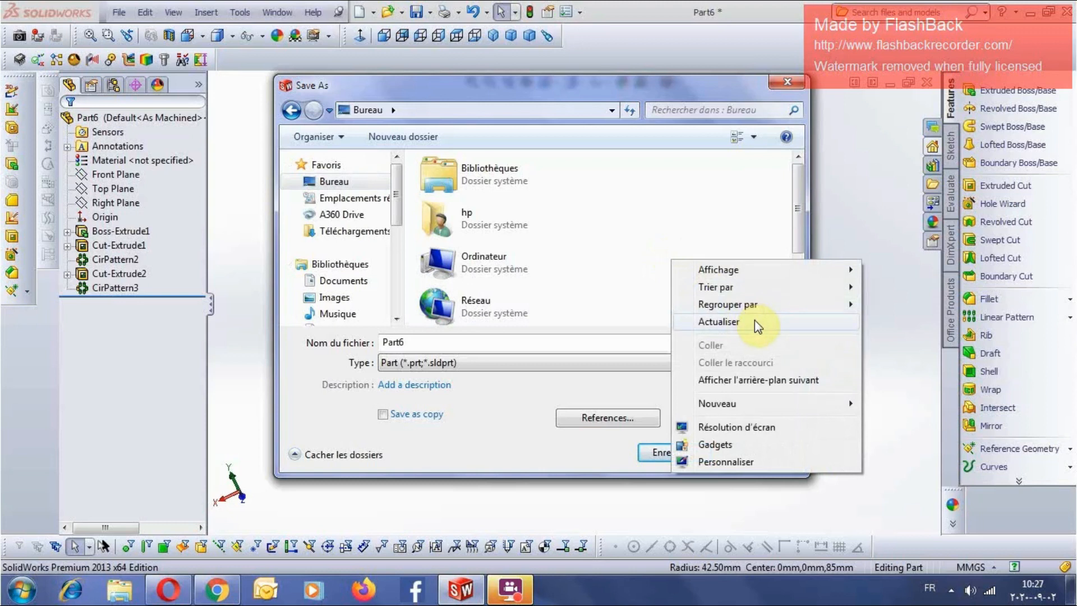
{"action": "mouse_move", "coordinate": [752, 404]}
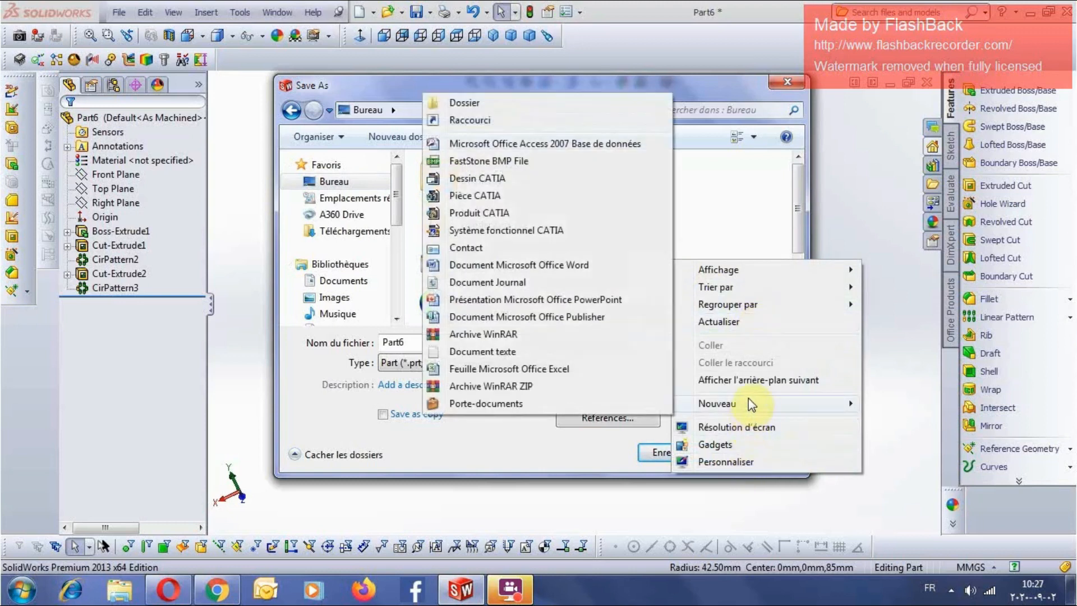
{"action": "left_click", "coordinate": [477, 103]}
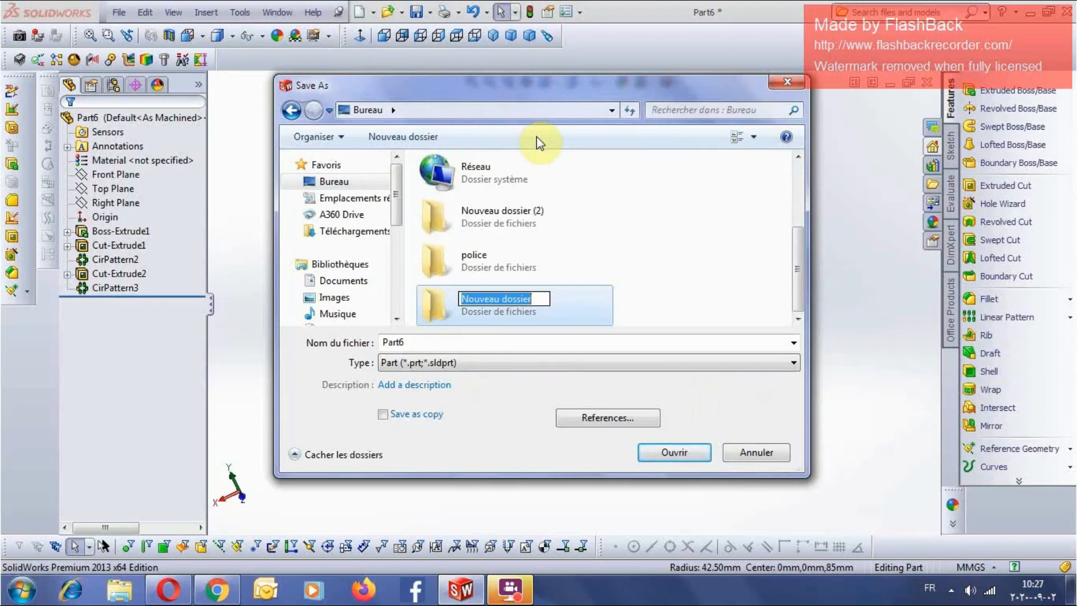
{"action": "type", "text": "pin"}
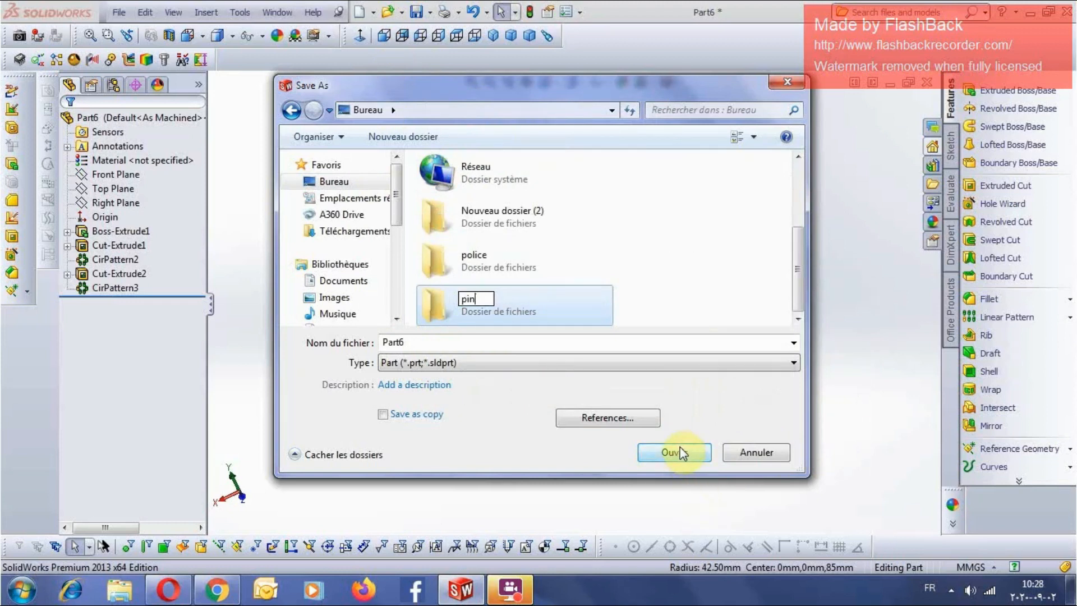
{"action": "key", "text": "Return"}
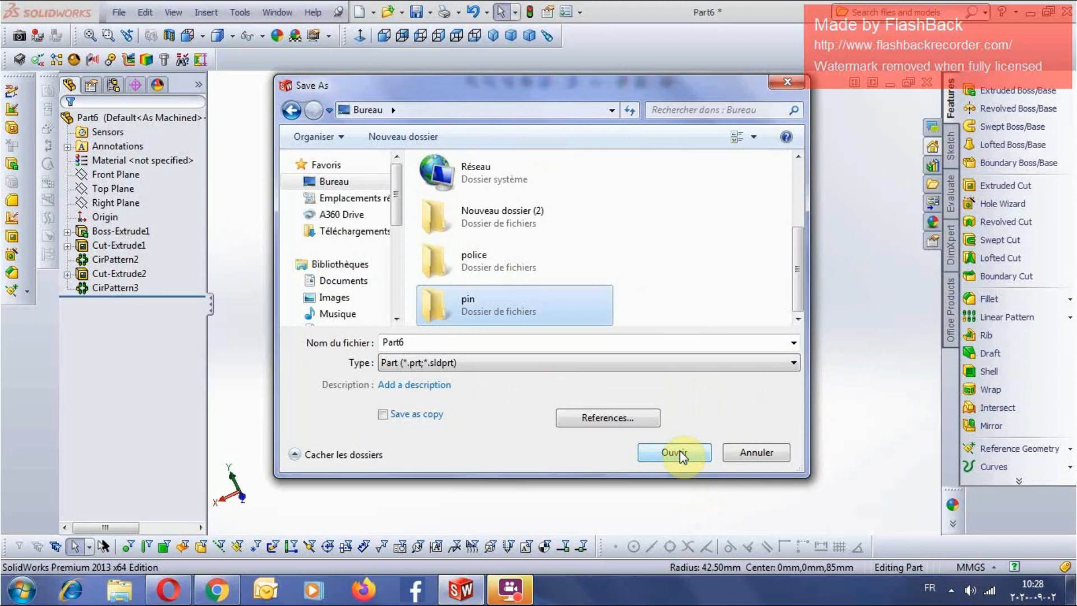
{"action": "left_click", "coordinate": [674, 452]}
{"action": "left_click", "coordinate": [674, 453]}
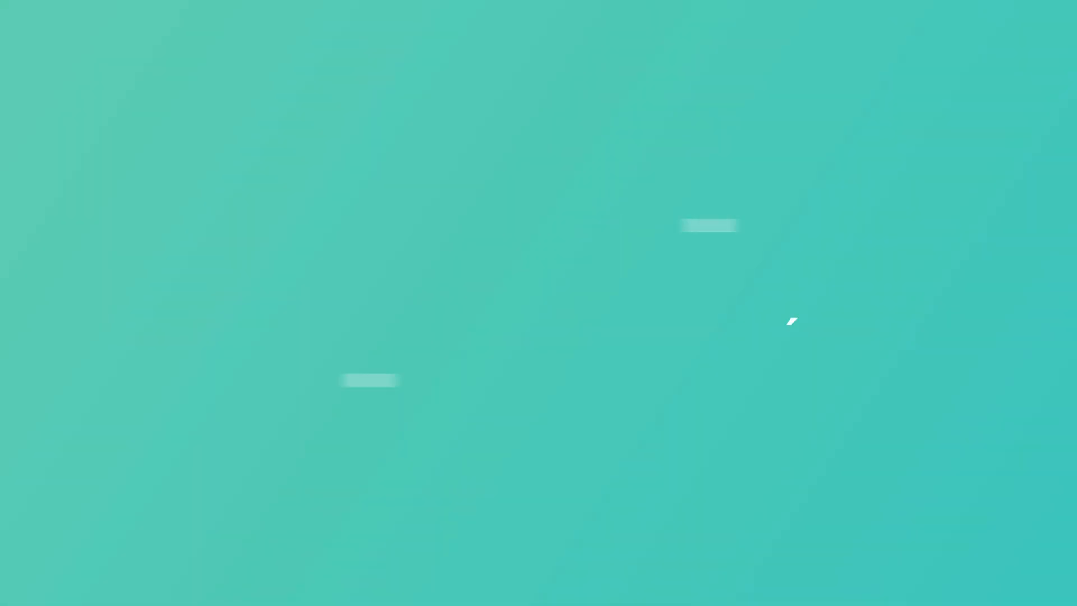